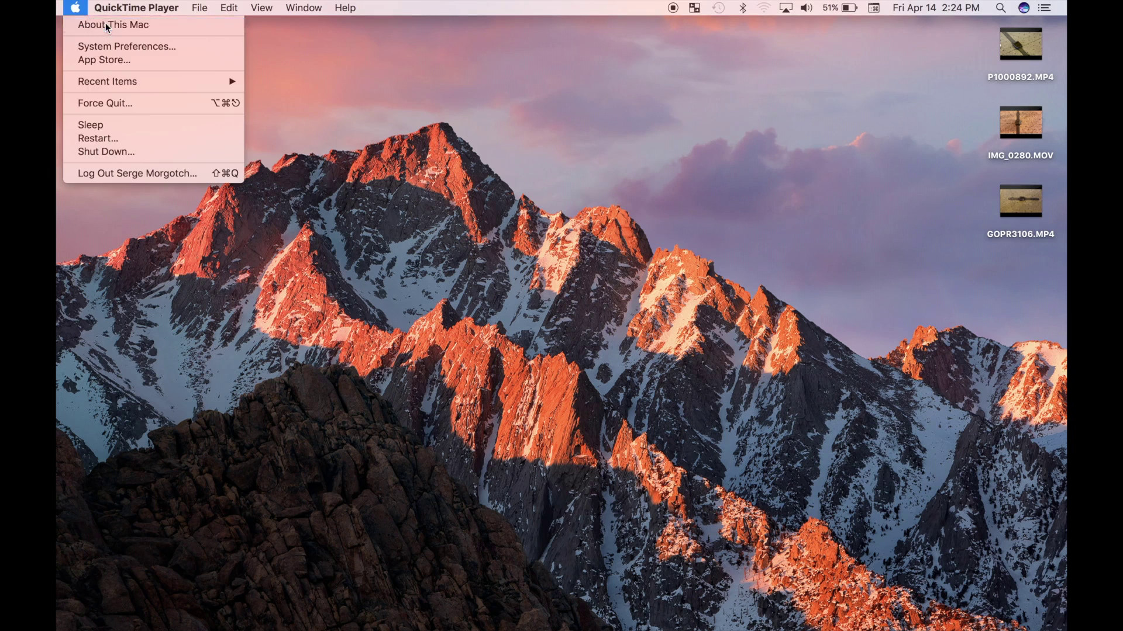
# - Check the Mac's disk storage, then confirm via Get Info that P1000892.MP4 is 332.5 MB
pyautogui.click(107, 26)
pyautogui.click(557, 138)
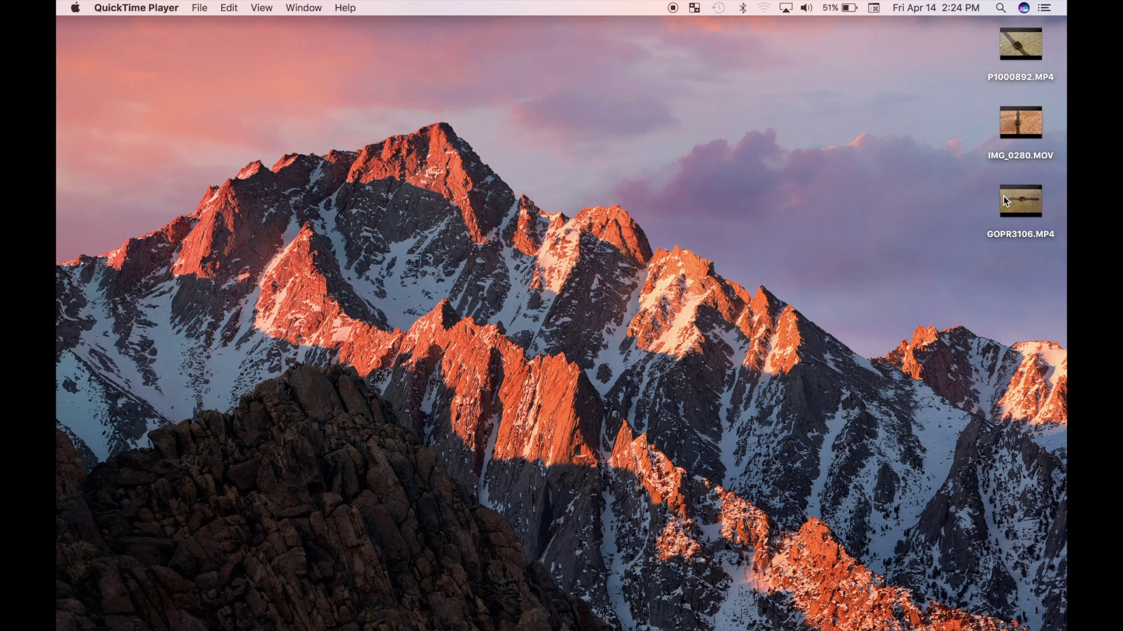
pyautogui.click(1002, 59)
pyautogui.rightClick(1002, 60)
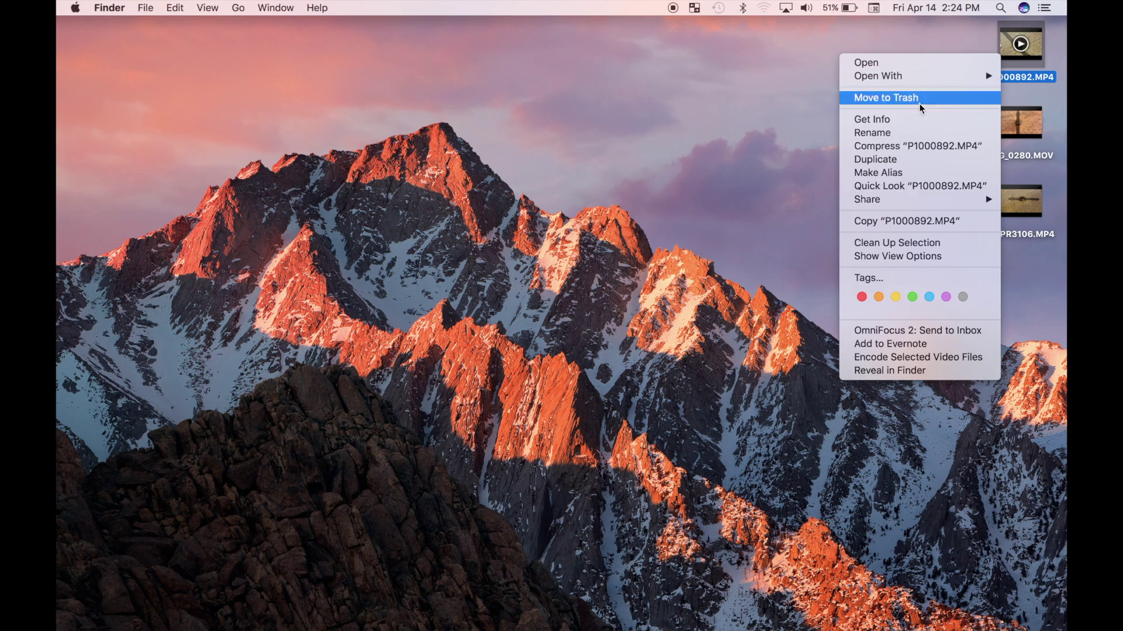
pyautogui.click(912, 120)
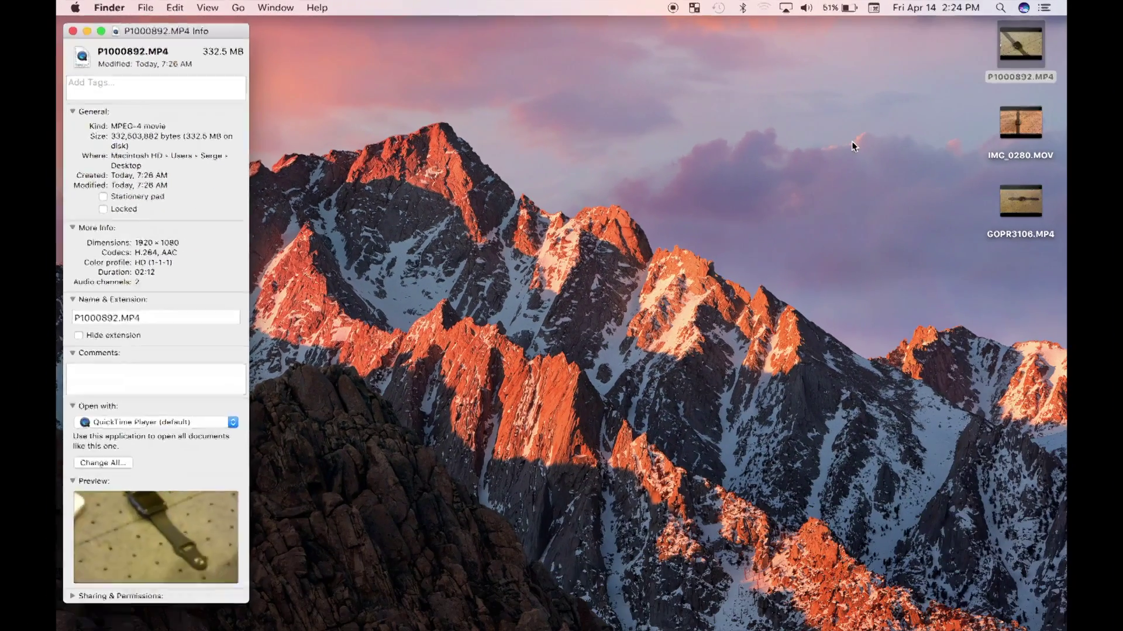
pyautogui.press('super+w')
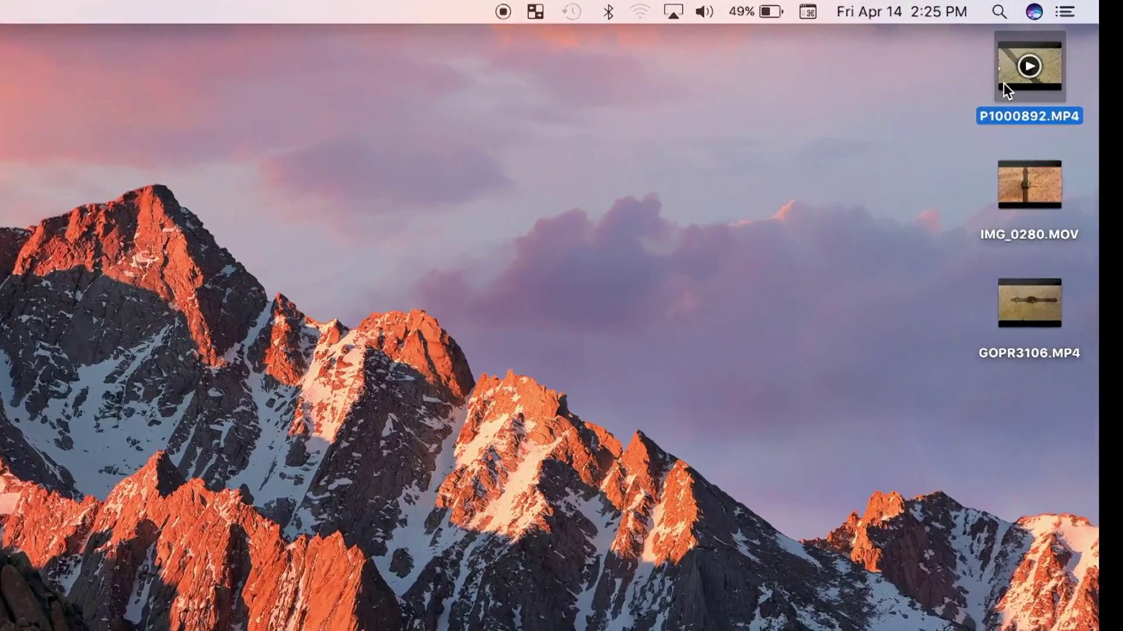
pyautogui.rightClick(1004, 83)
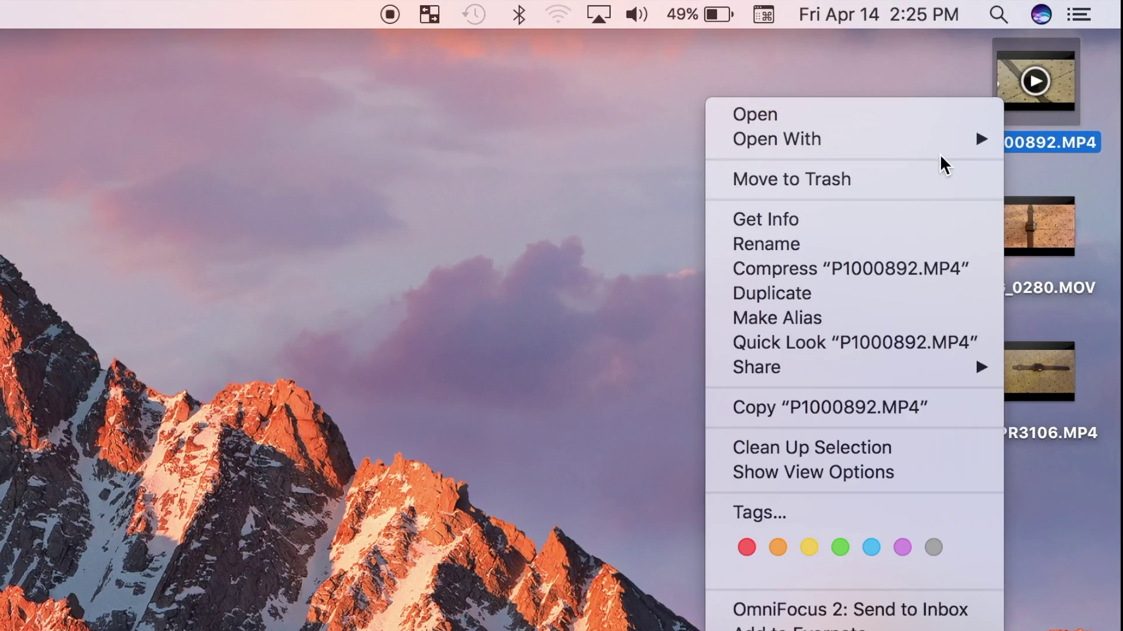
# - Open P1000892.MP4 in QuickTime Player, scrub to about 56 seconds, and start trimming
pyautogui.moveTo(953, 115)
pyautogui.click(643, 140)
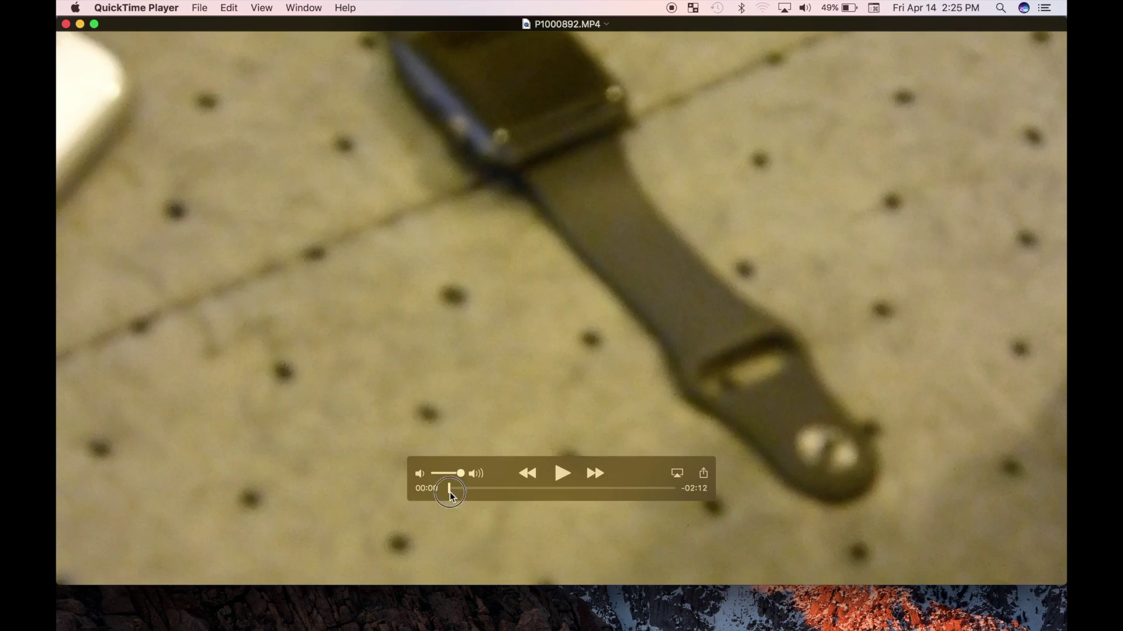
pyautogui.moveTo(448, 488); pyautogui.dragTo(577, 494)
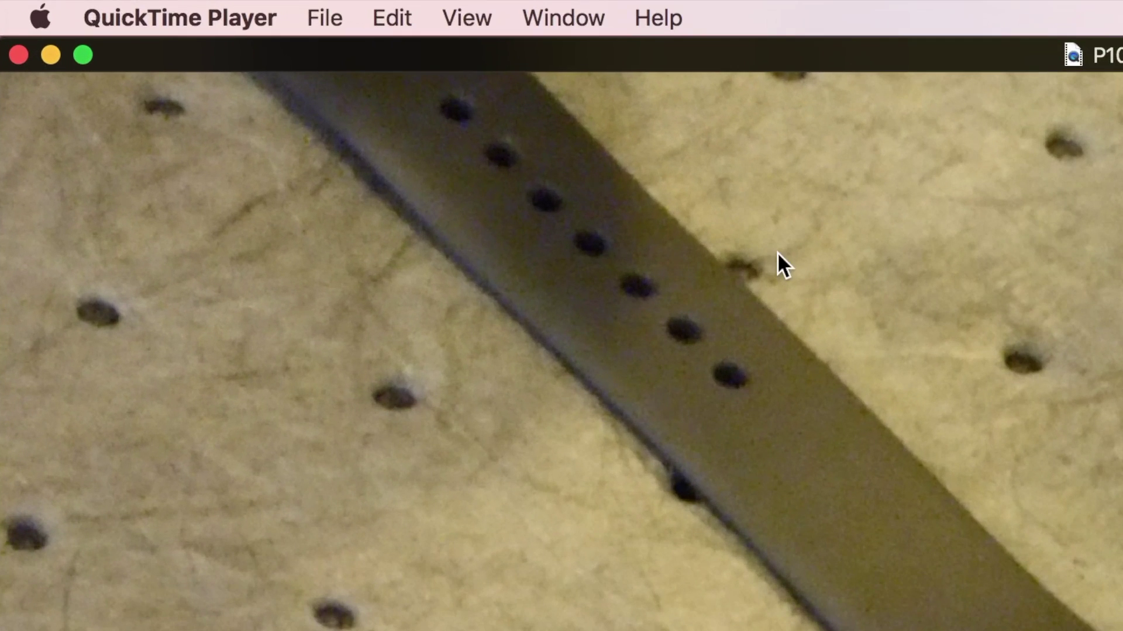
pyautogui.click(388, 18)
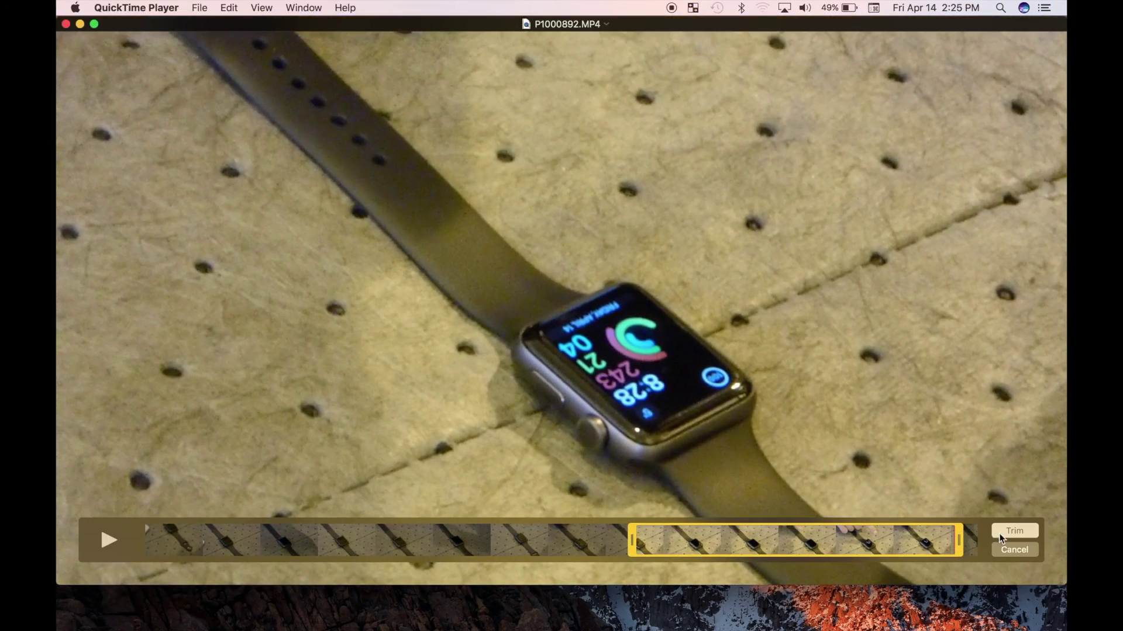
# - Apply the 50-second trim, save it as P1.mp4 on the Desktop, and confirm its 128.1 MB size
pyautogui.click(1001, 532)
pyautogui.click(199, 8)
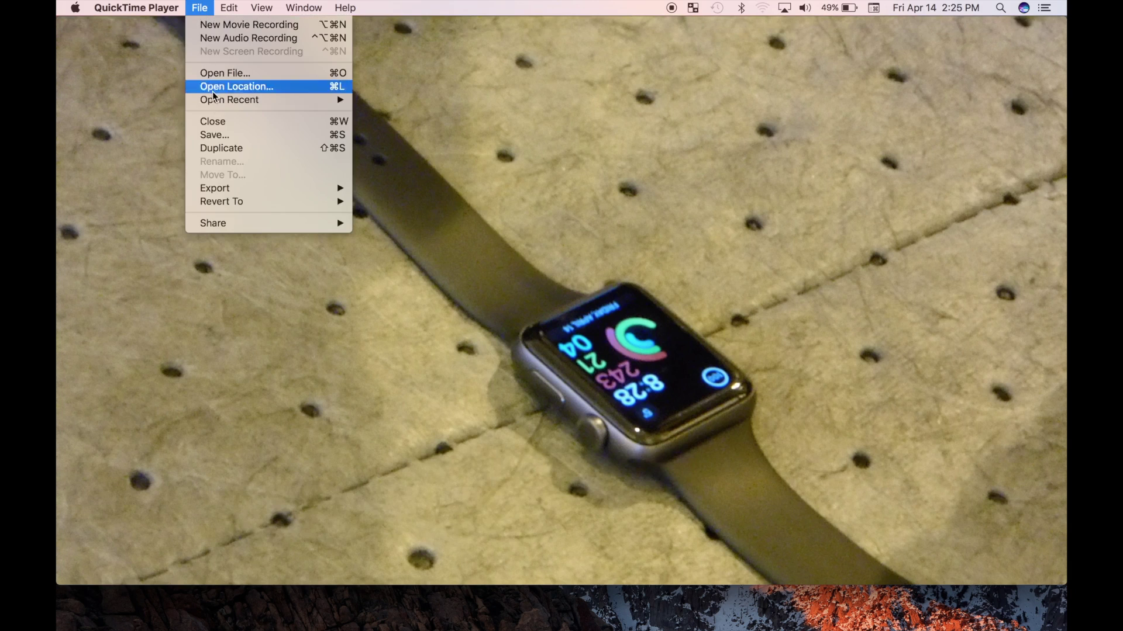
pyautogui.click(218, 132)
pyautogui.write('P1')
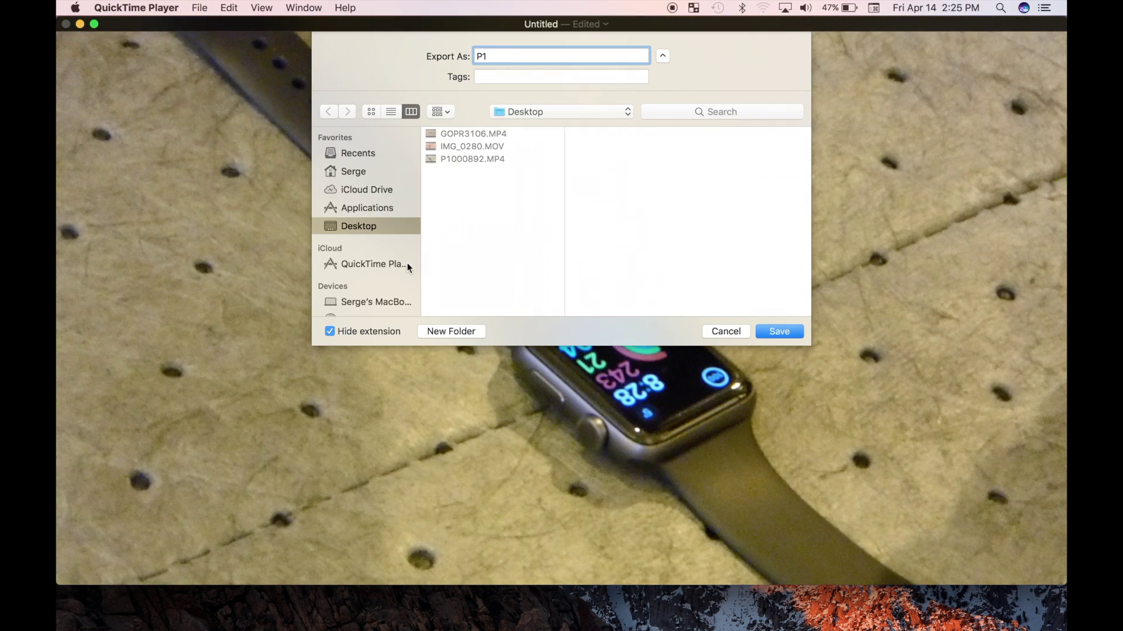
pyautogui.click(778, 332)
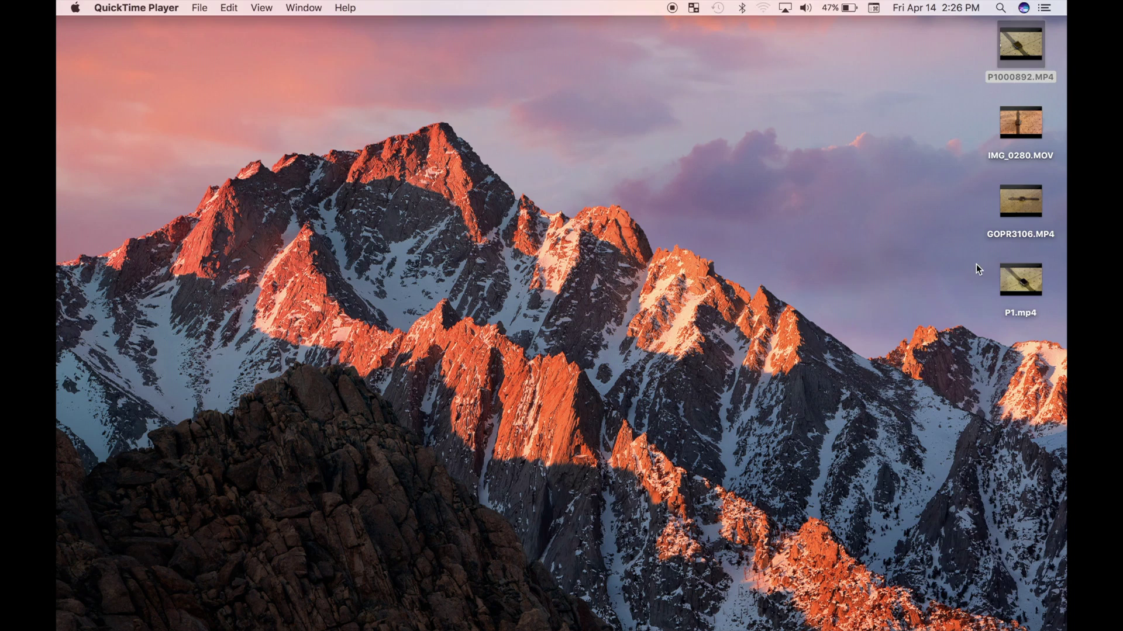
pyautogui.rightClick(1007, 280)
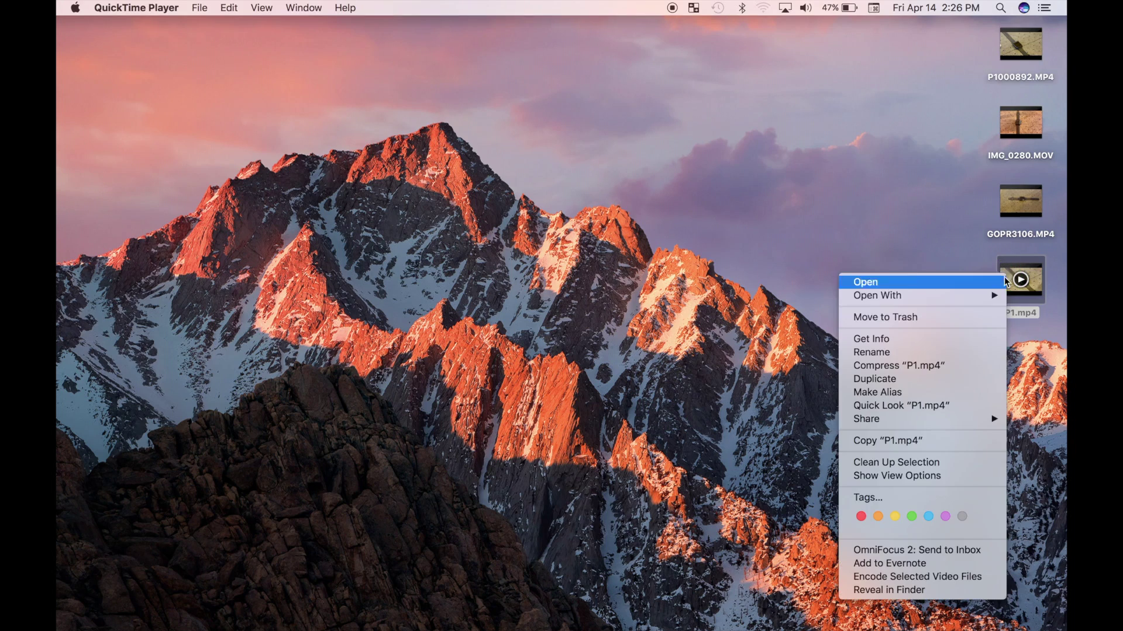
pyautogui.click(944, 341)
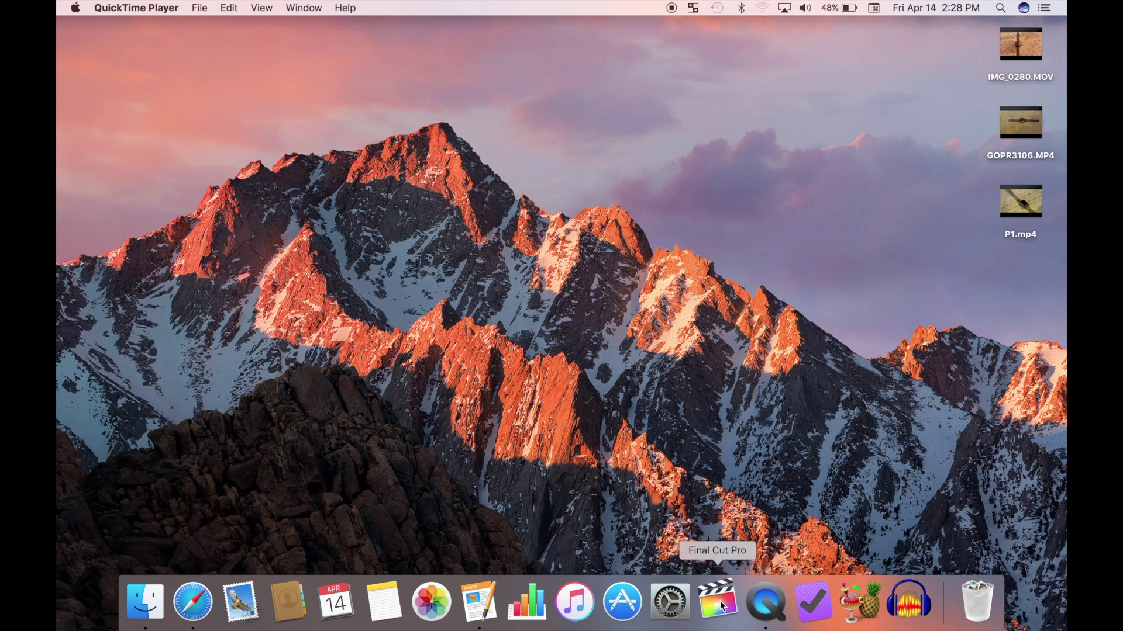
# - Launch Final Cut Pro and create a new library named 'Save HD Space' in the Movies folder
pyautogui.click(720, 601)
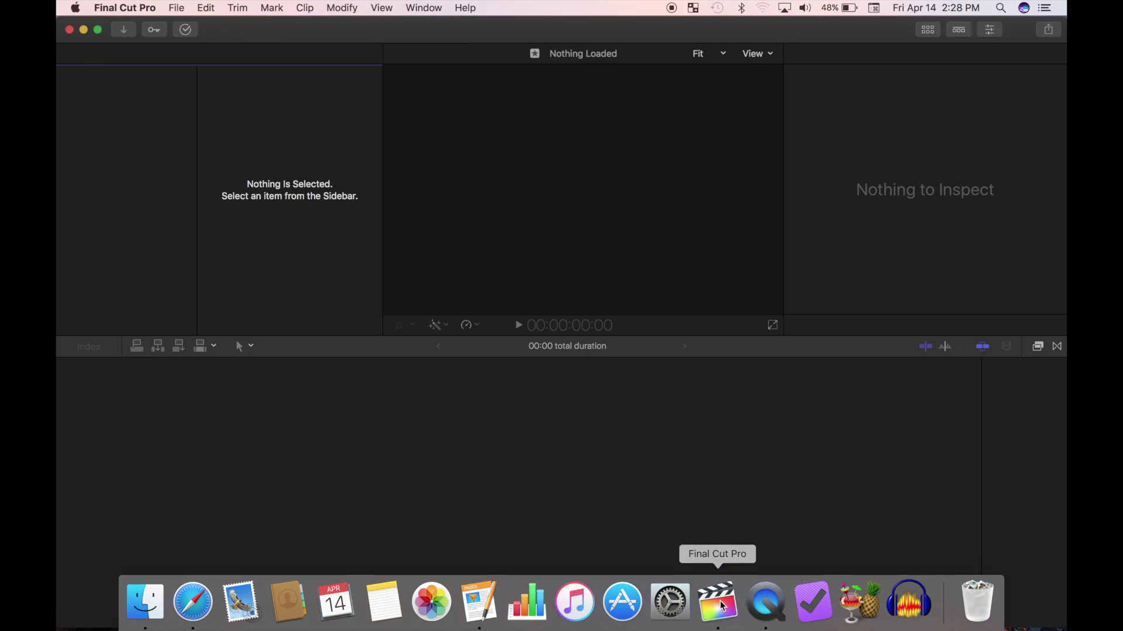
pyautogui.click(177, 7)
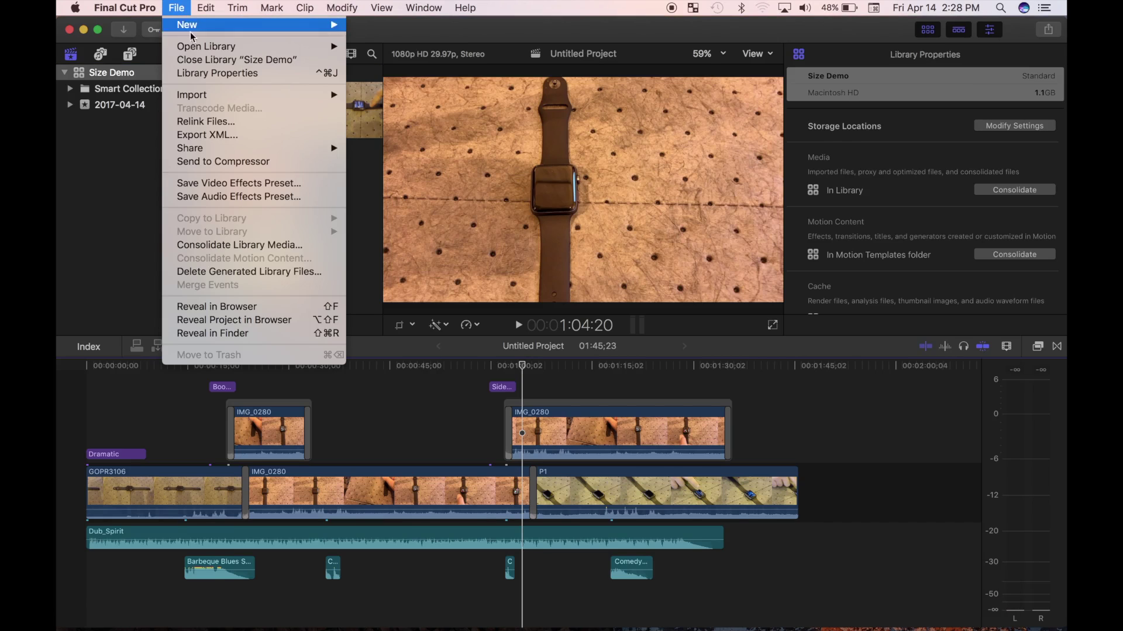
pyautogui.moveTo(188, 20)
pyautogui.click(380, 53)
pyautogui.write('Save HD Space')
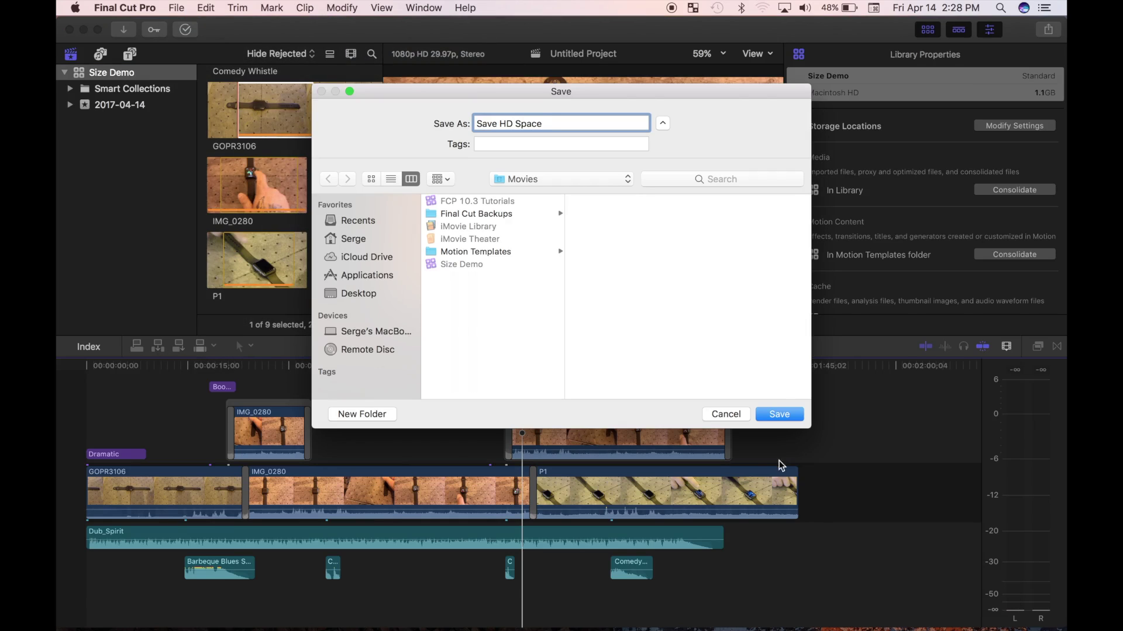
pyautogui.click(783, 413)
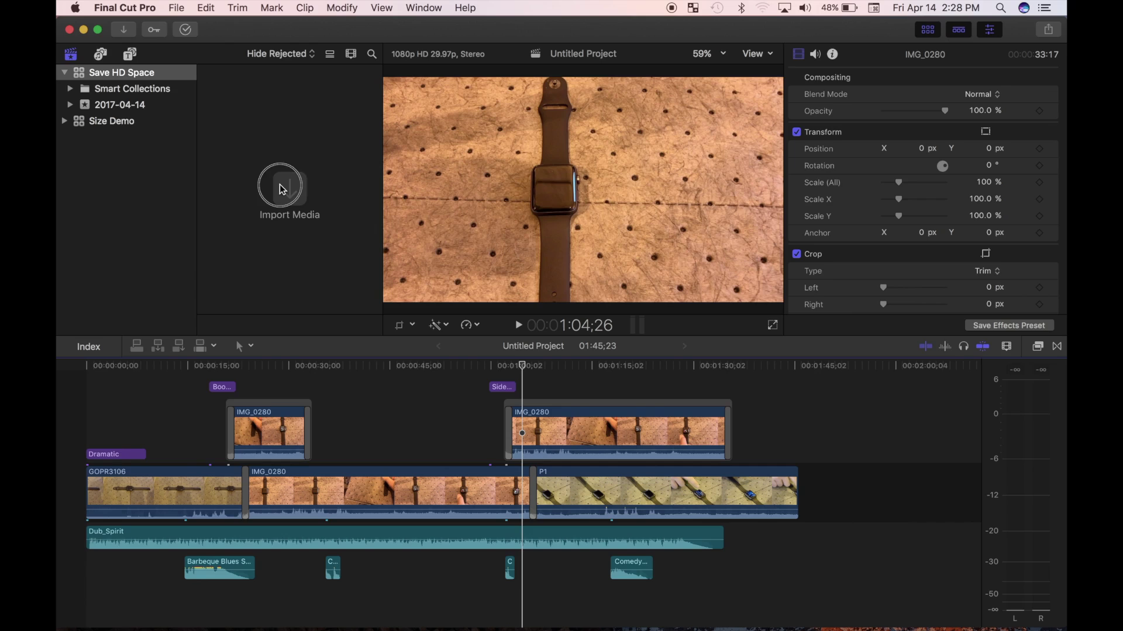
# - Select the three desktop clips (GOPR3106, IMG_0280, P1) for import, leaving files in place
pyautogui.click(283, 190)
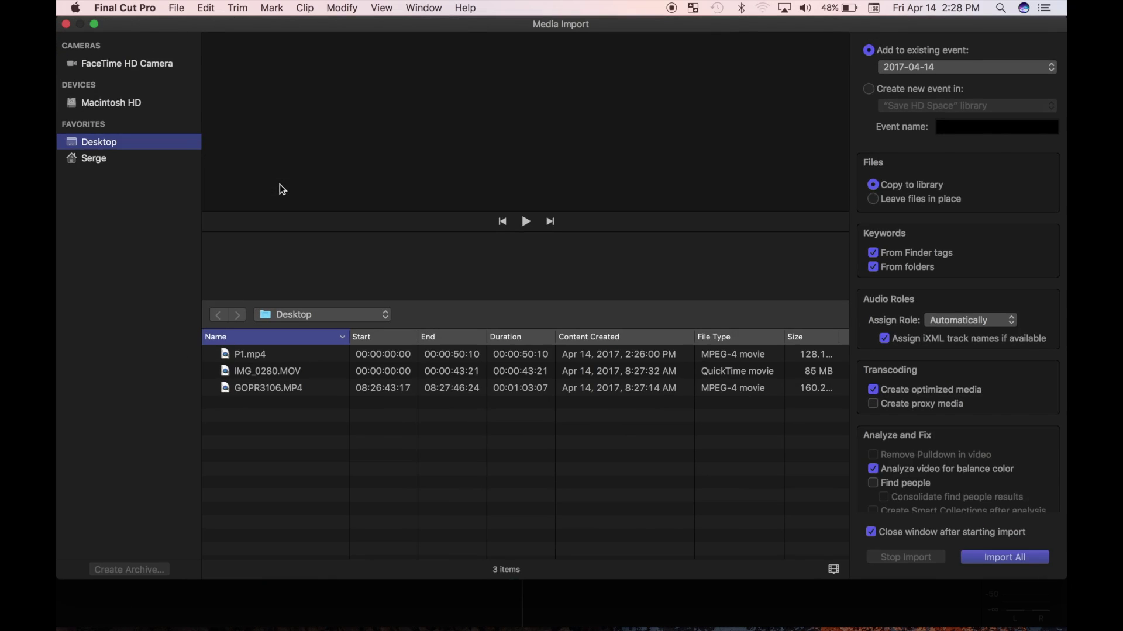
pyautogui.click(258, 355)
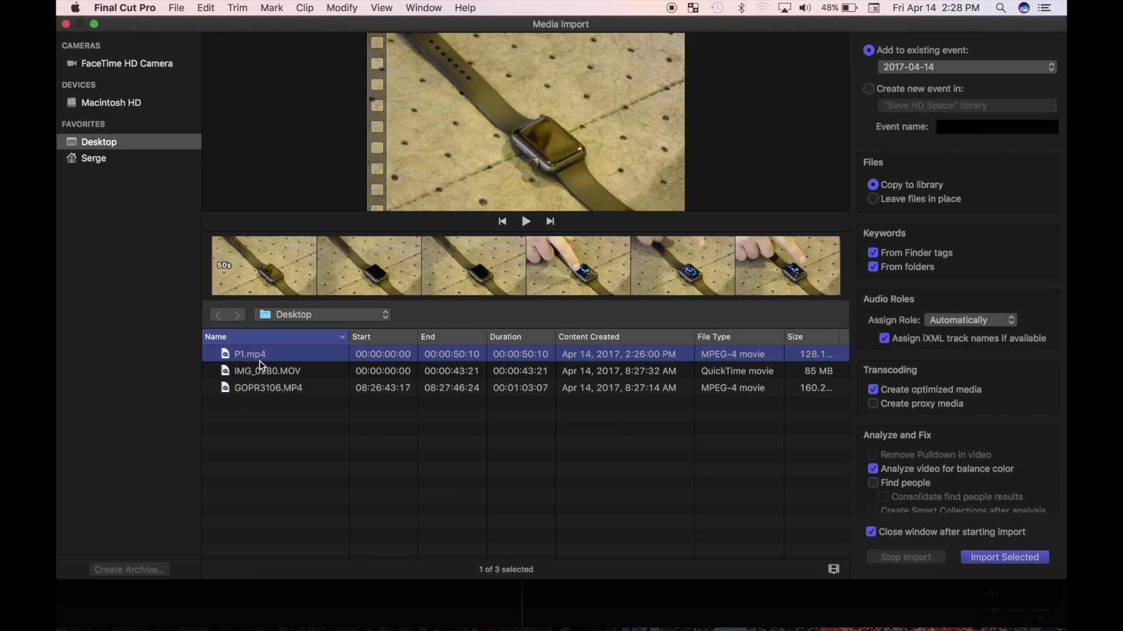
pyautogui.click(260, 370)
pyautogui.press('Down')
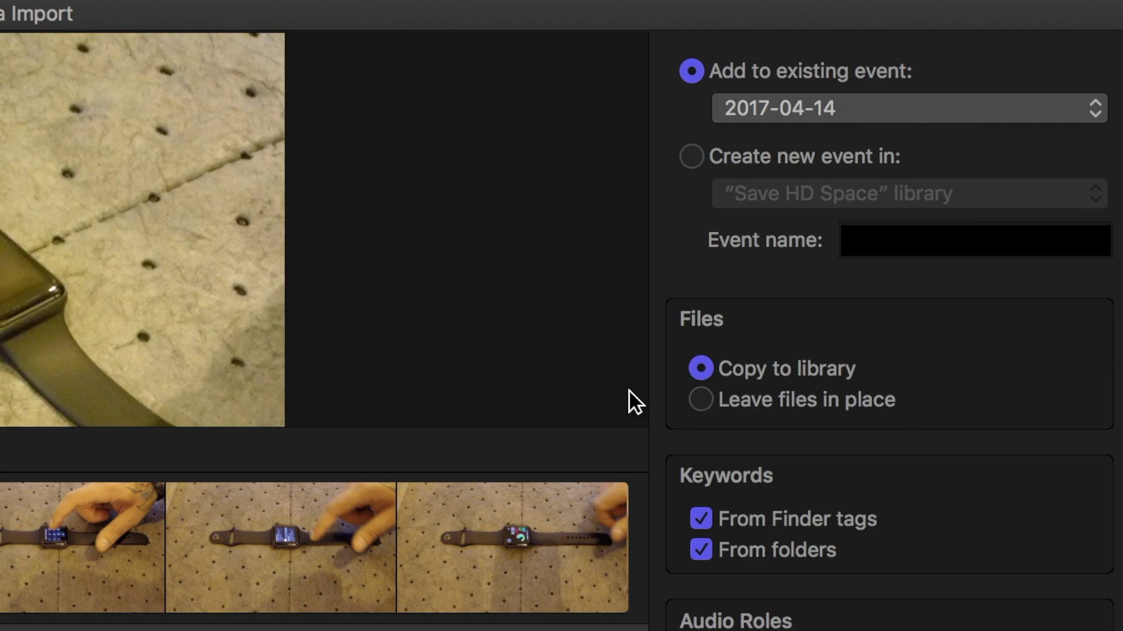
pyautogui.click(700, 399)
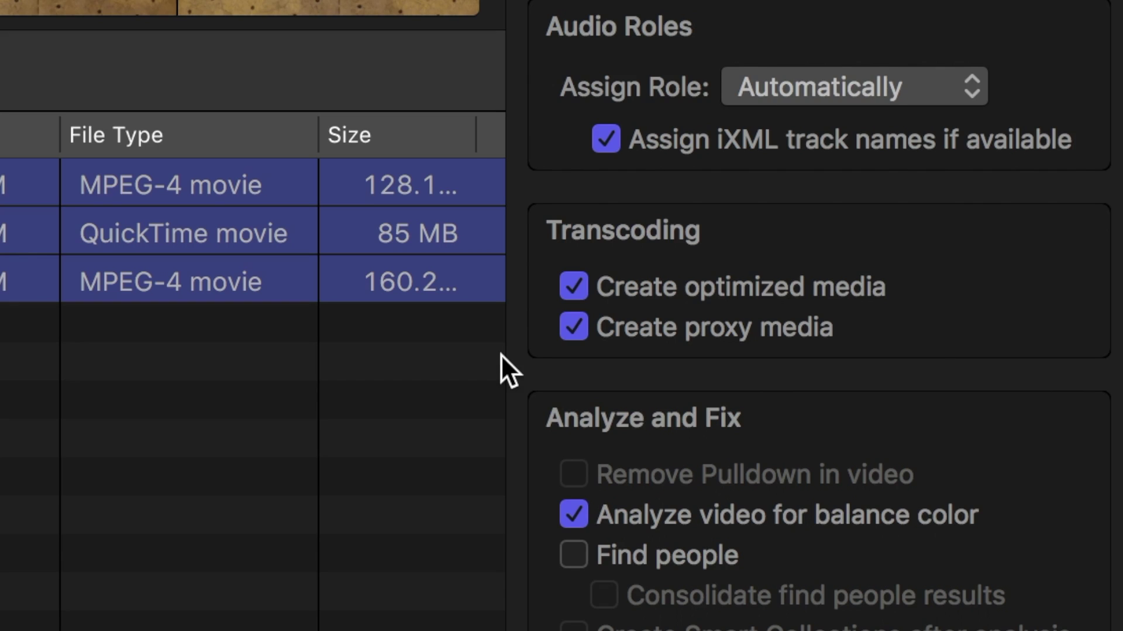
# - Turn off proxy media, color balance and audio analysis, enable optimized media, and import all
pyautogui.click(578, 333)
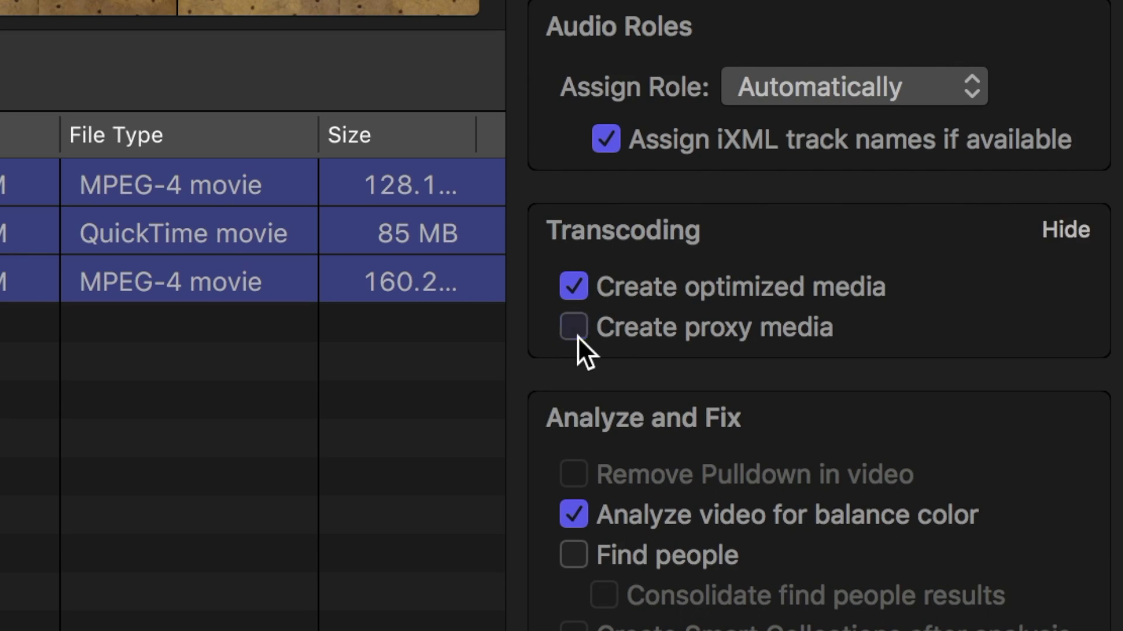
pyautogui.click(577, 284)
pyautogui.scroll(-2, 578, 284)
pyautogui.scroll(-3, 577, 283)
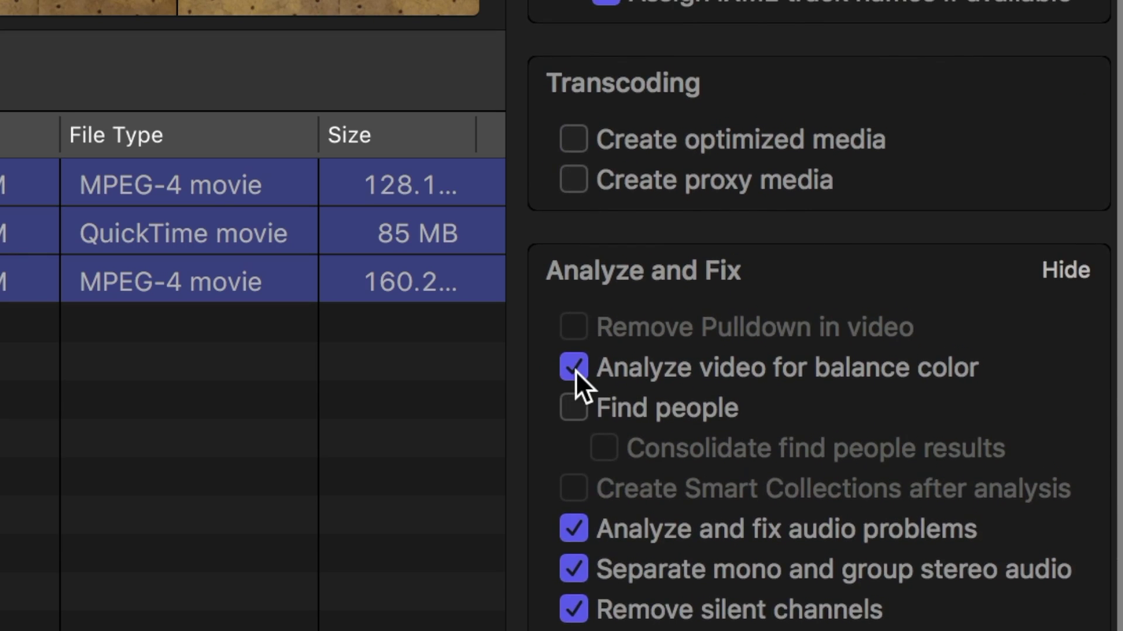
pyautogui.click(575, 371)
pyautogui.click(573, 536)
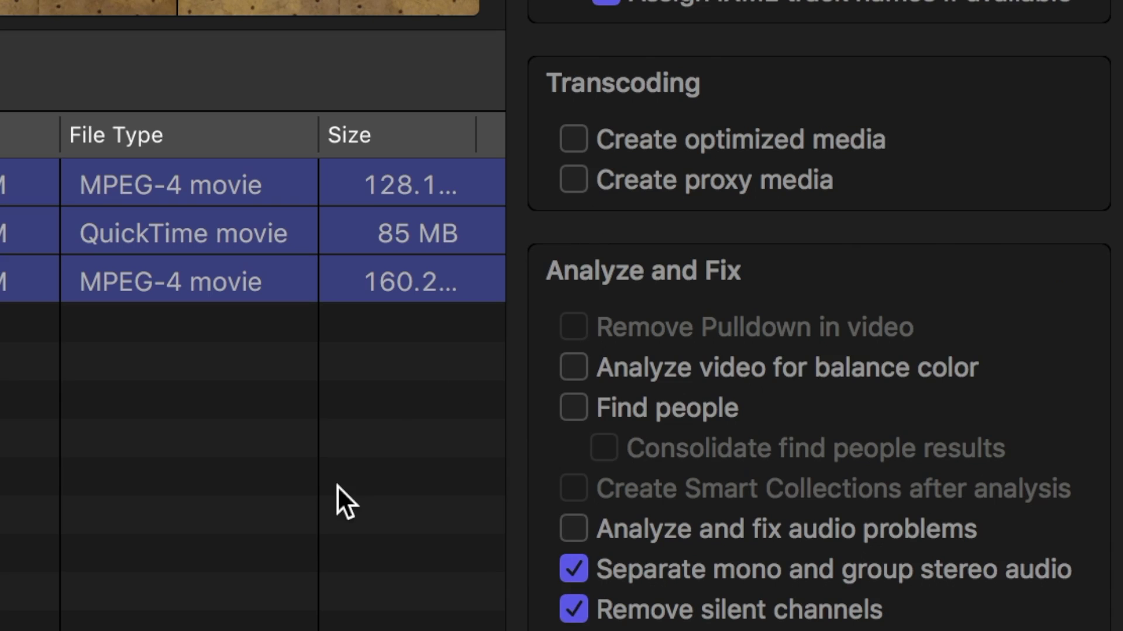
pyautogui.click(576, 142)
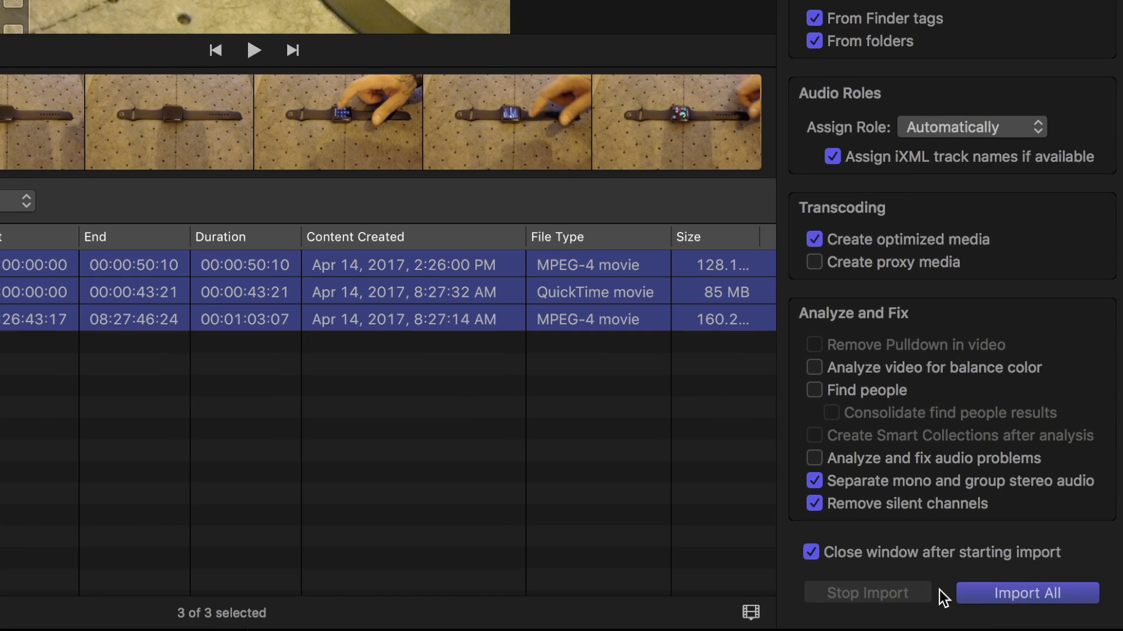
pyautogui.click(980, 592)
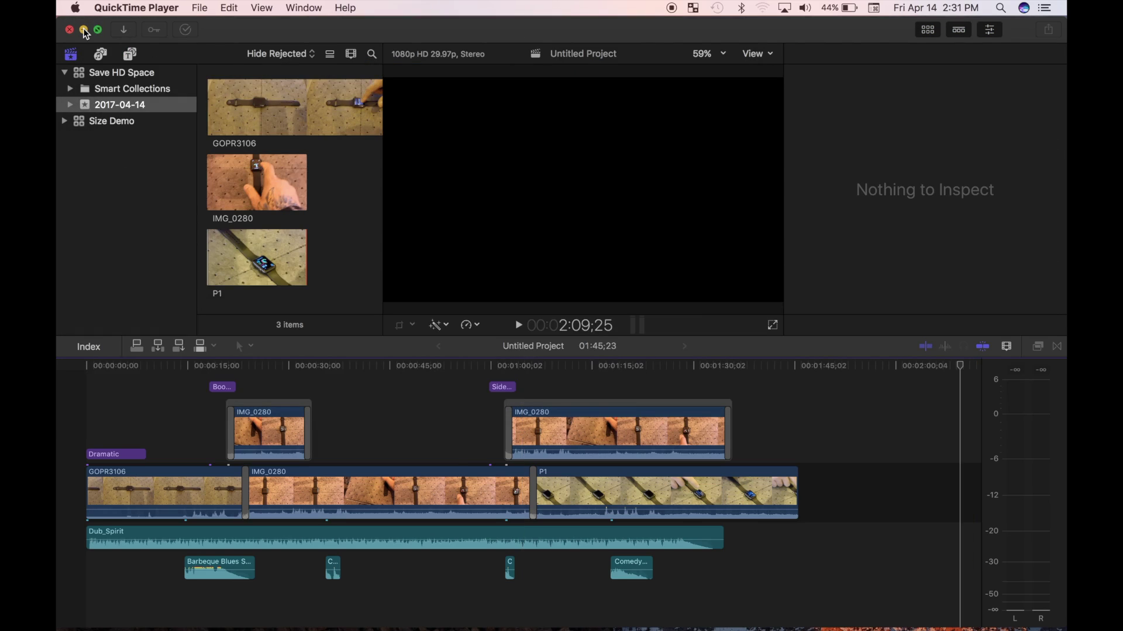
# - Minimize Final Cut Pro and check in Finder's Movies folder that Save HD Space is 3.28 GB
pyautogui.click(83, 29)
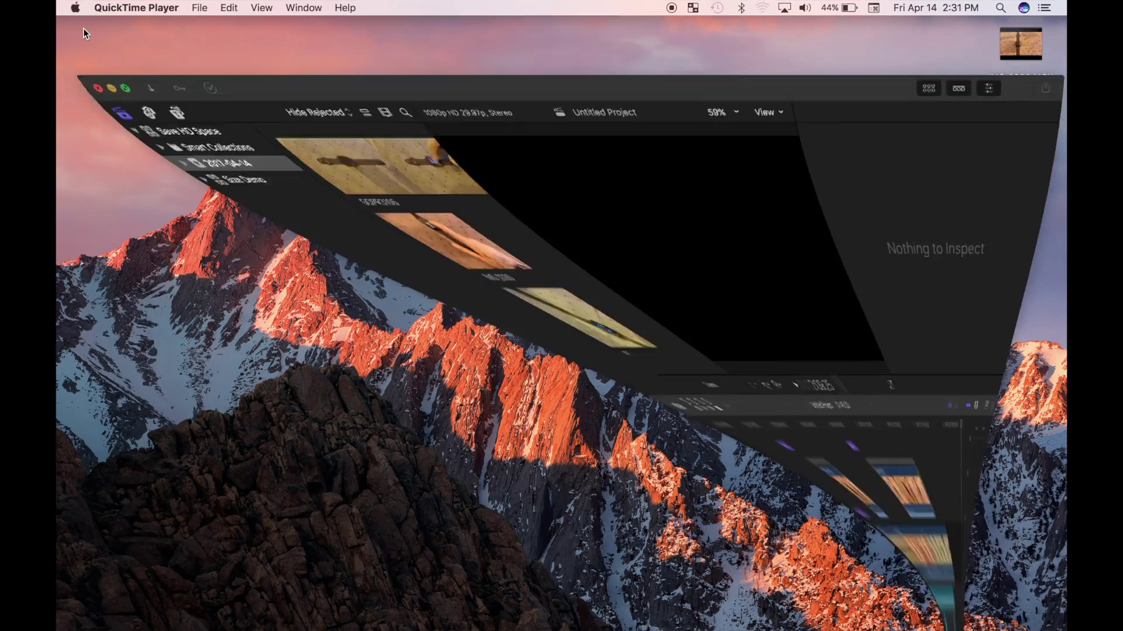
pyautogui.click(112, 619)
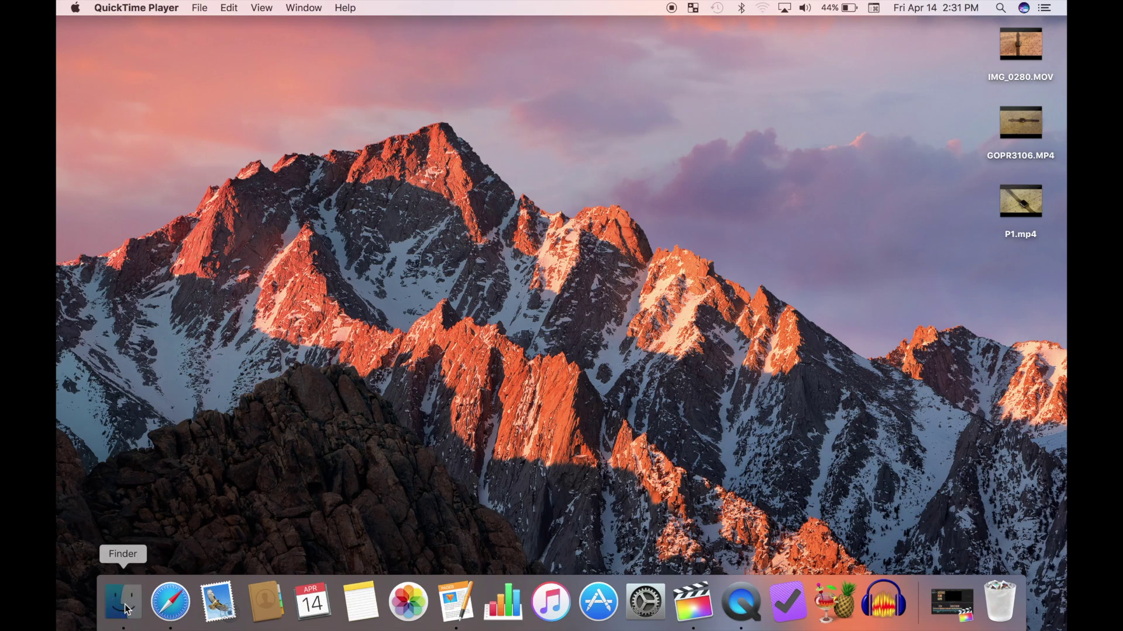
pyautogui.click(432, 212)
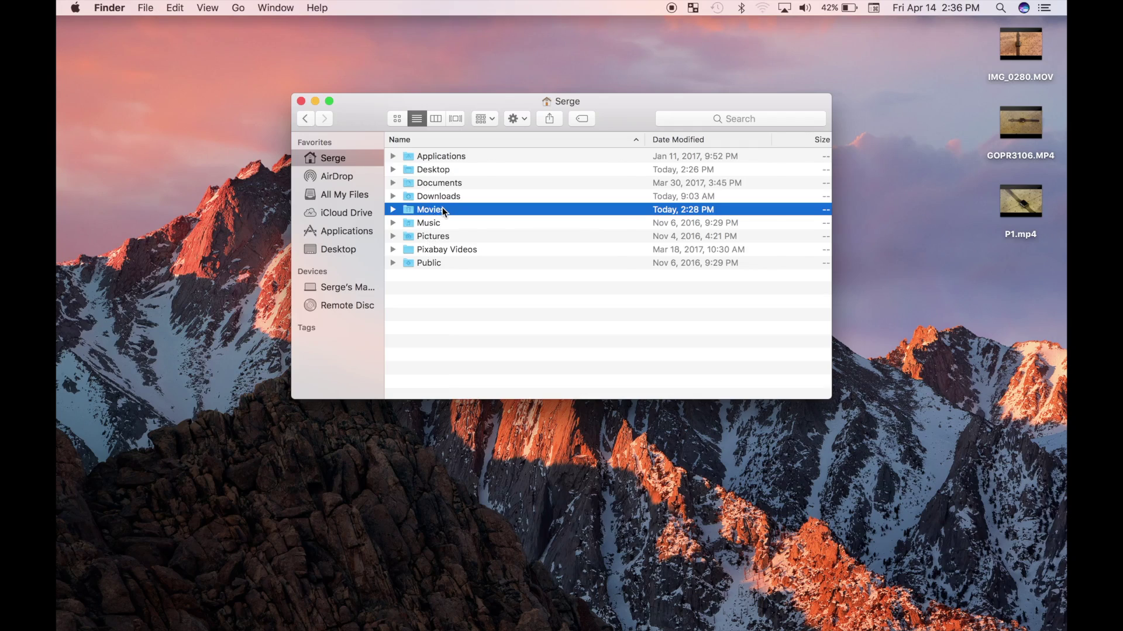
pyautogui.doubleClick(442, 208)
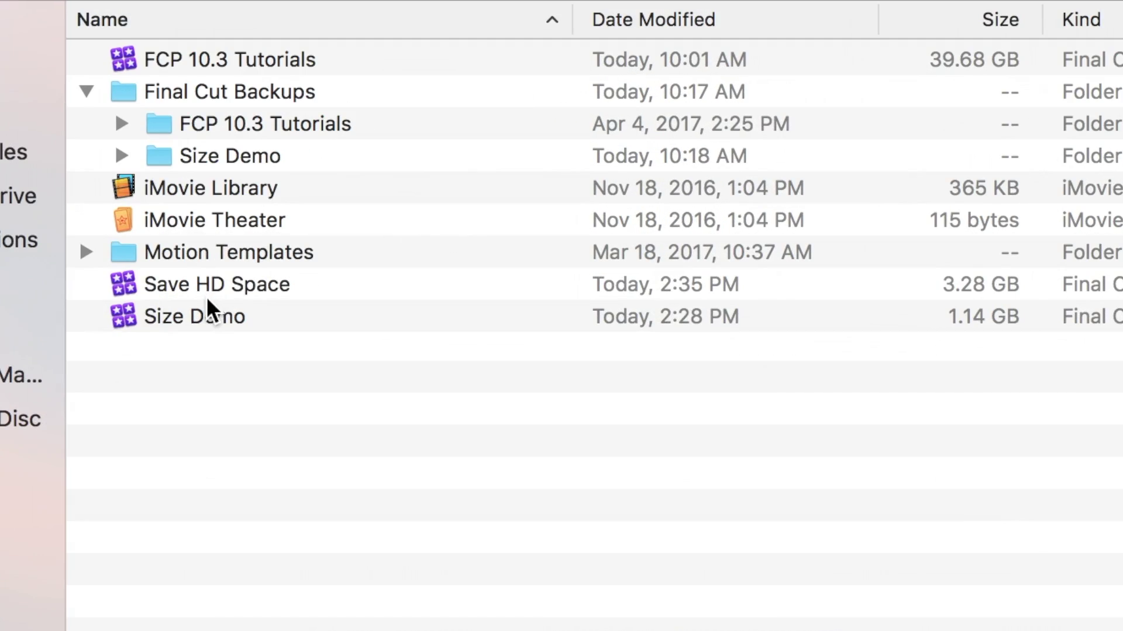
pyautogui.click(212, 283)
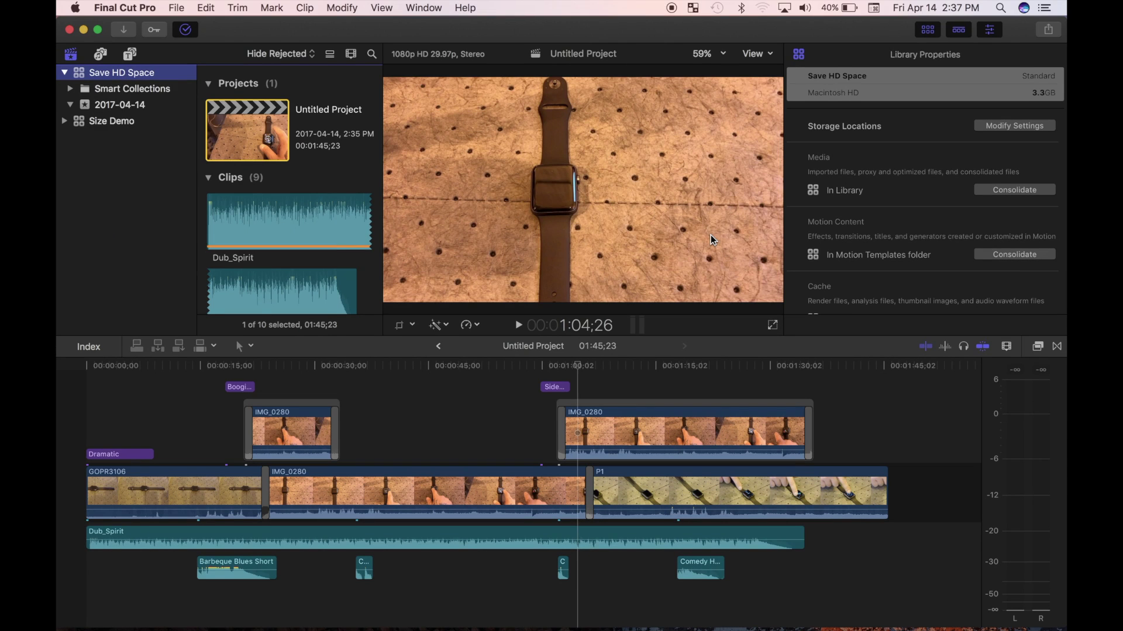
# - Recheck Save HD Space in Finder's Movies folder at 5.28 GB, then close the window
pyautogui.click(83, 30)
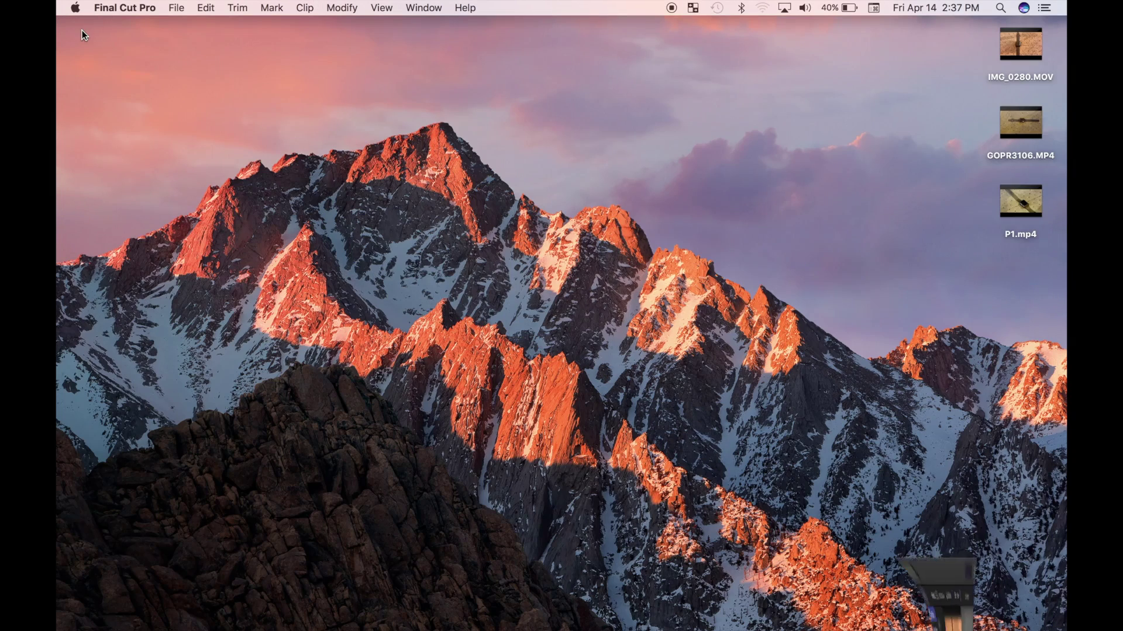
pyautogui.click(120, 602)
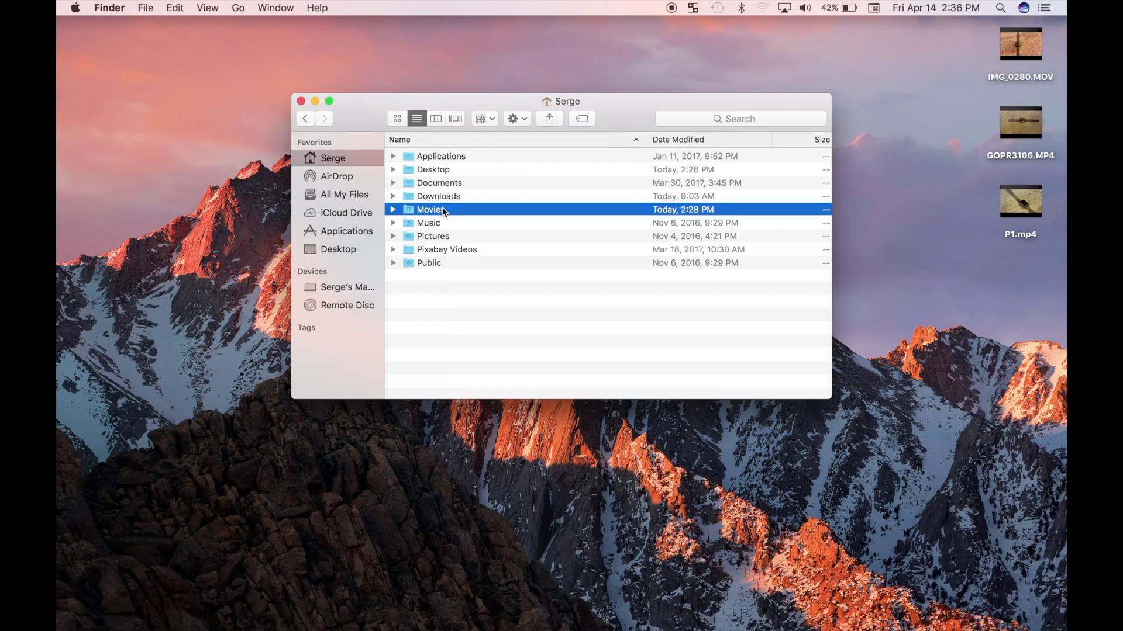
pyautogui.doubleClick(442, 207)
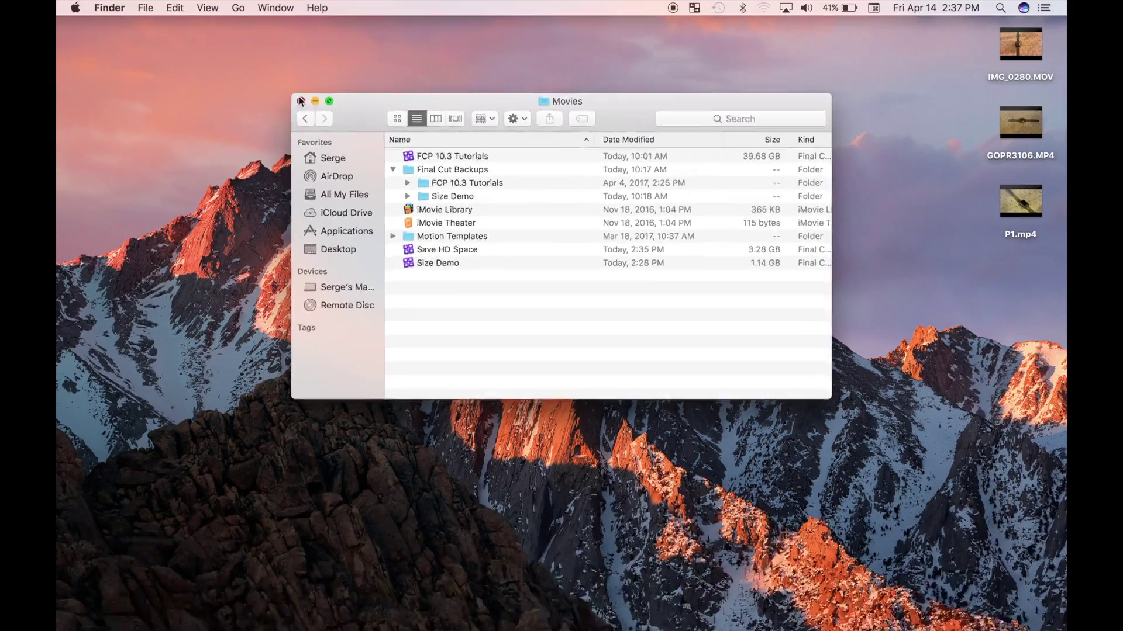
pyautogui.press('super+w')
# - Restore Final Cut Pro and delete all render files, optimized media and proxy media from Save HD Space
pyautogui.moveTo(788, 602)
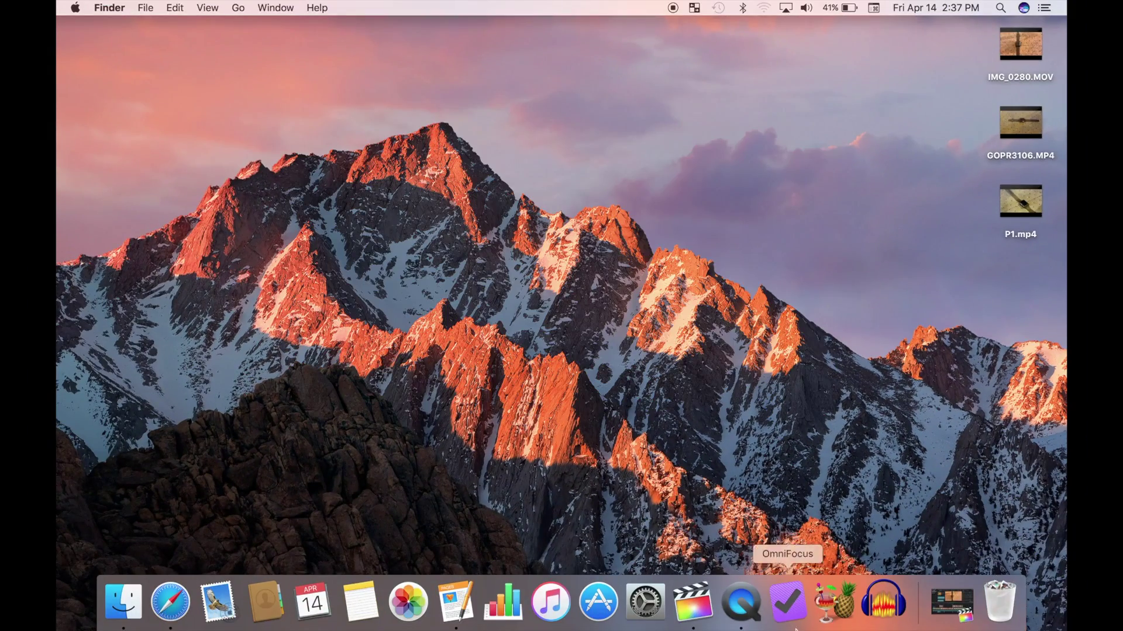
pyautogui.click(950, 608)
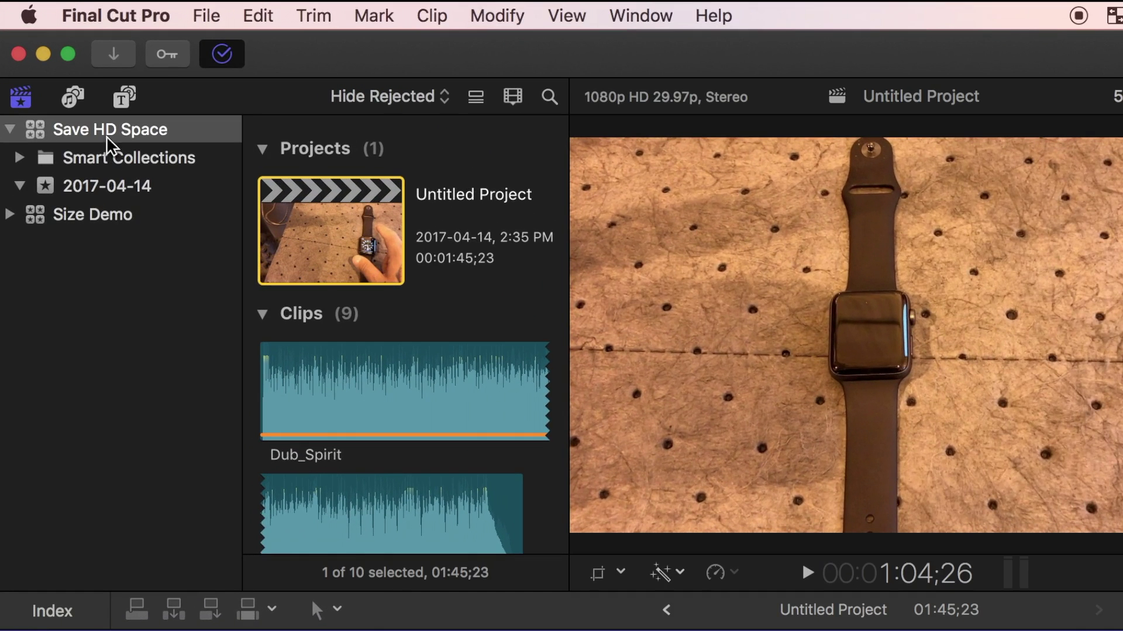
pyautogui.click(108, 132)
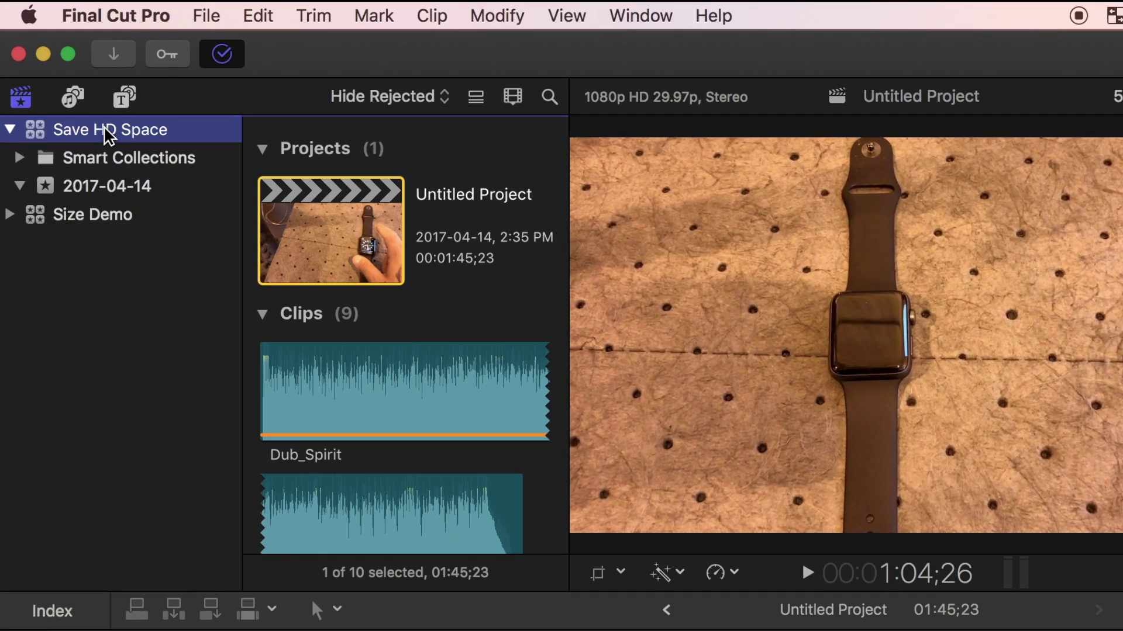
pyautogui.click(209, 18)
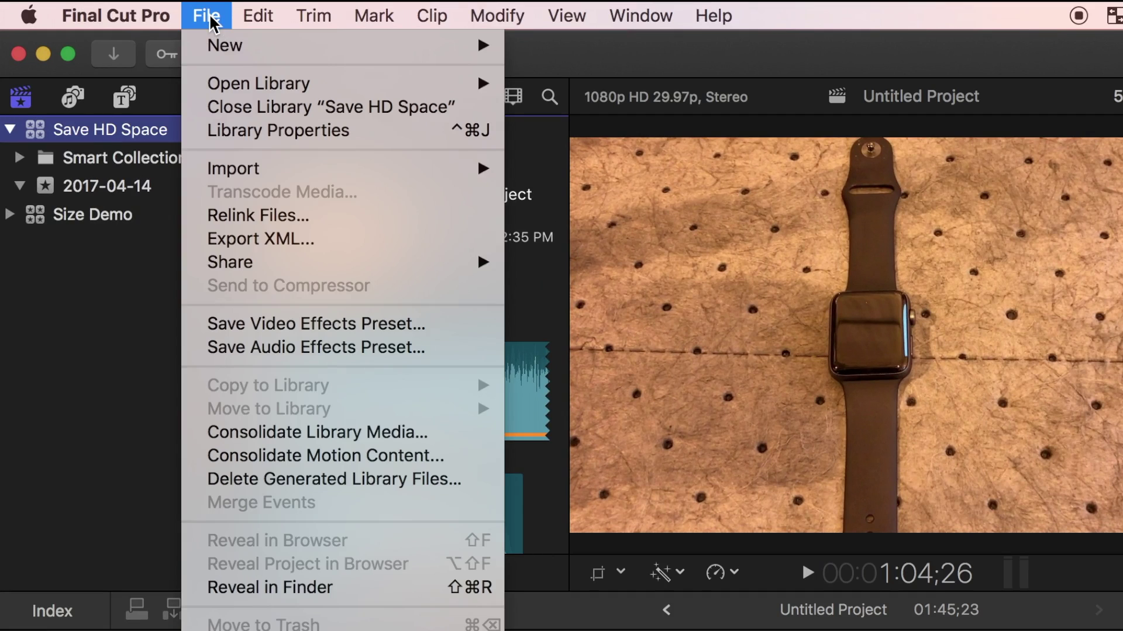
pyautogui.click(288, 478)
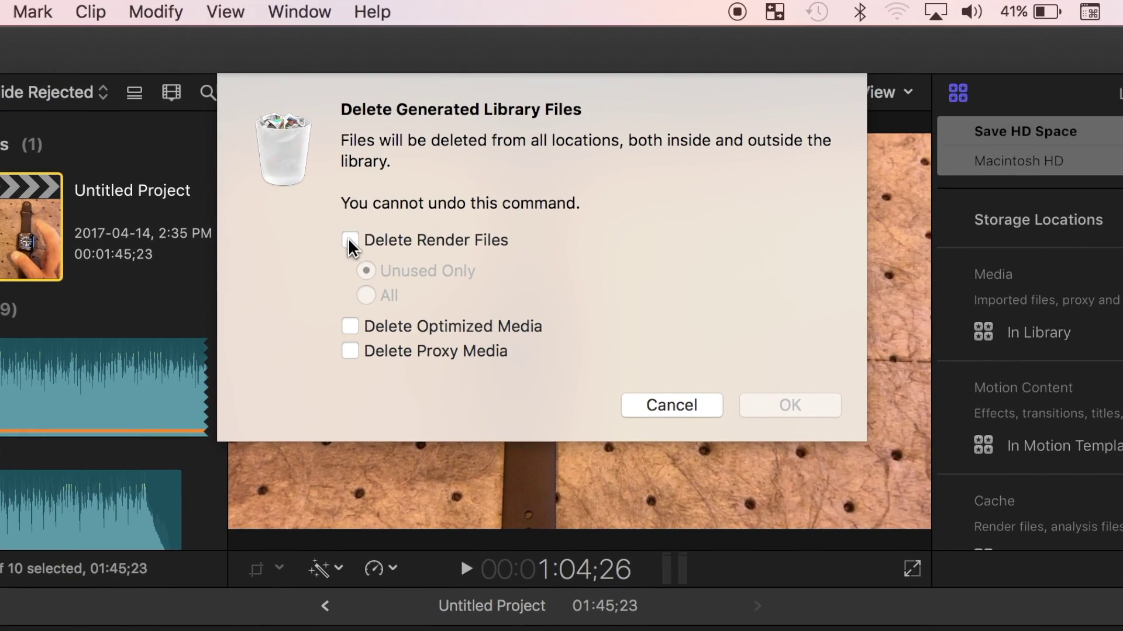
pyautogui.click(691, 240)
pyautogui.click(707, 295)
pyautogui.click(691, 326)
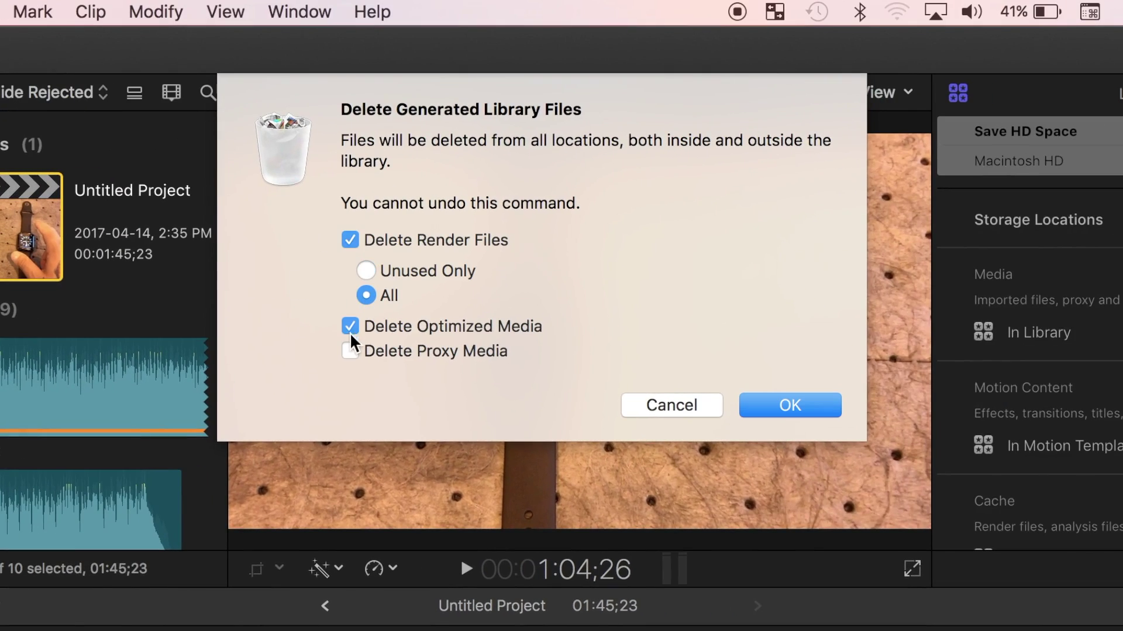
pyautogui.click(349, 351)
pyautogui.click(790, 409)
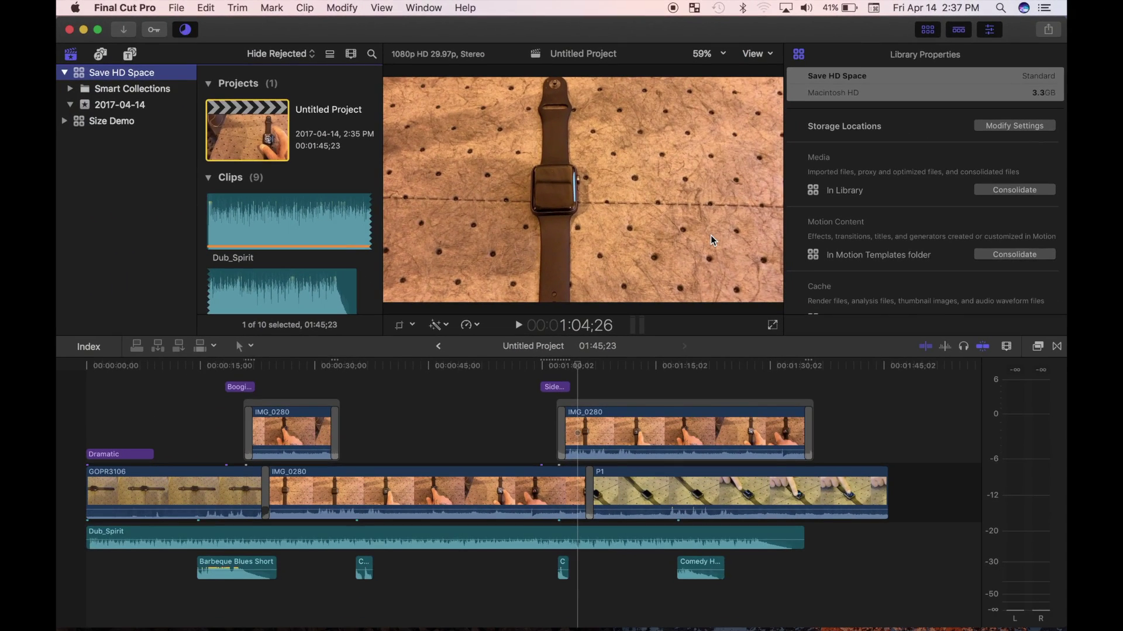
# - Close Final Cut Pro and find Save HD Space at 485.6 MB in Finder's Movies folder
pyautogui.click(67, 29)
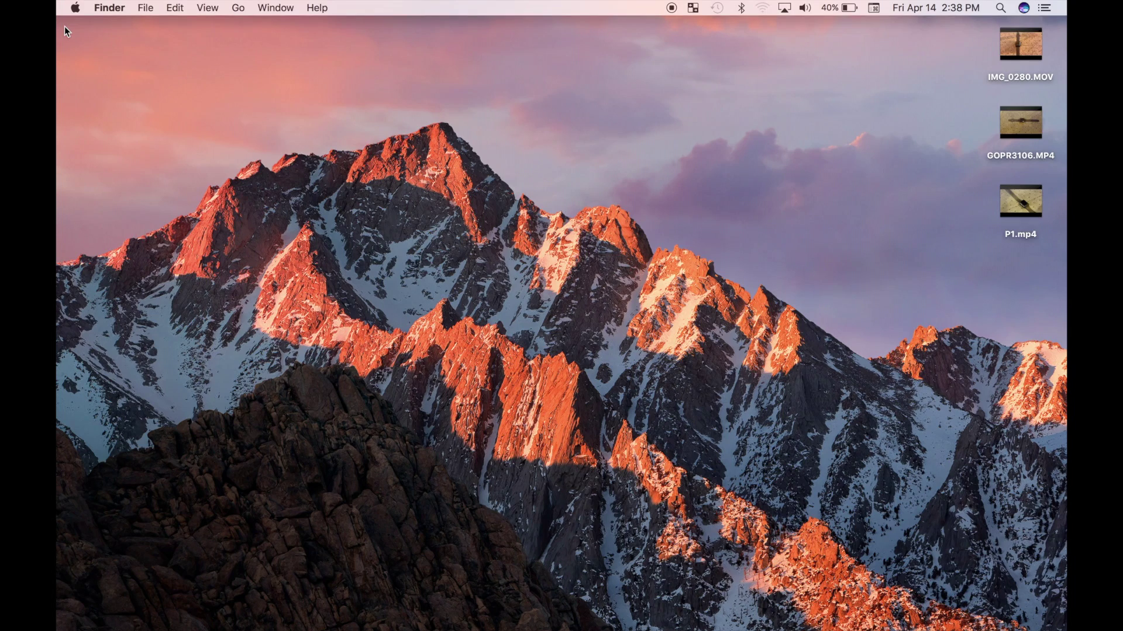
pyautogui.click(146, 601)
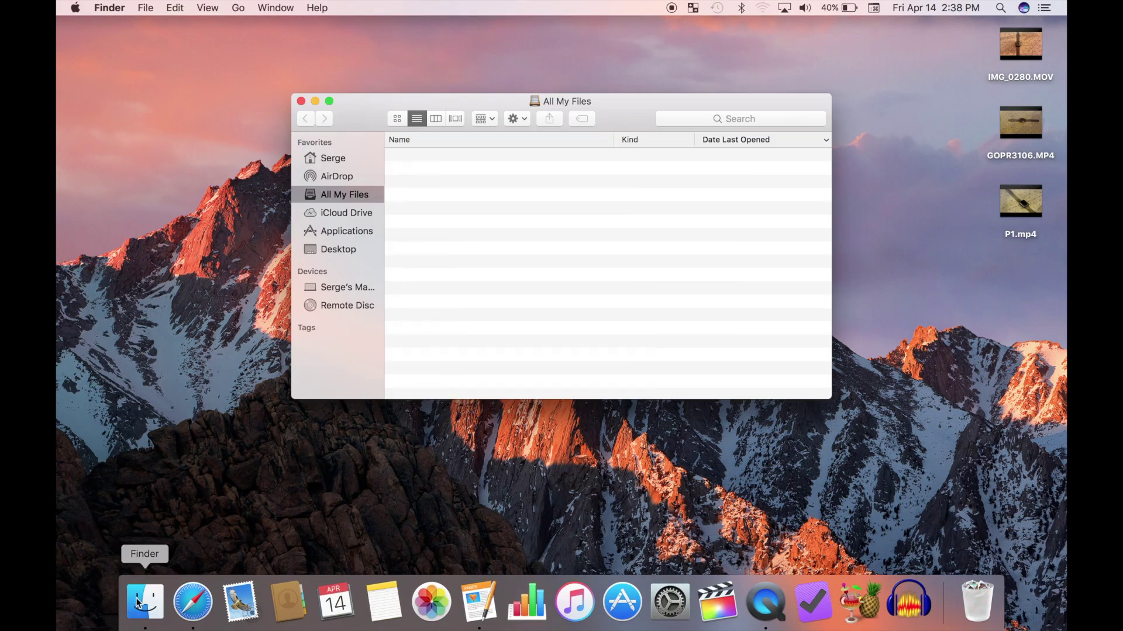
pyautogui.click(330, 158)
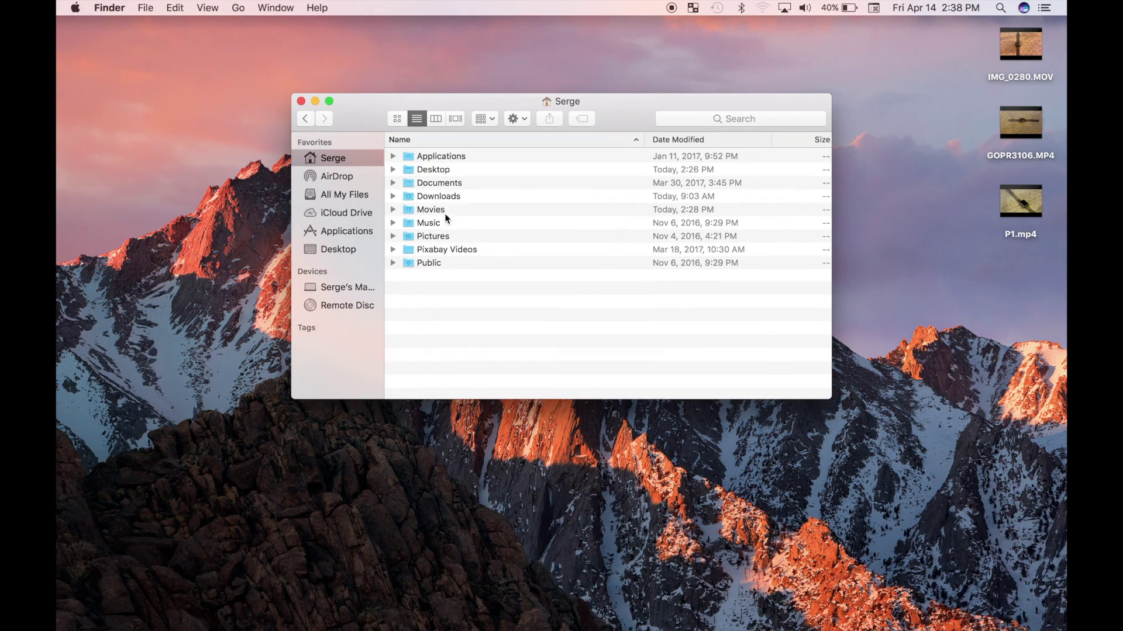
pyautogui.doubleClick(448, 211)
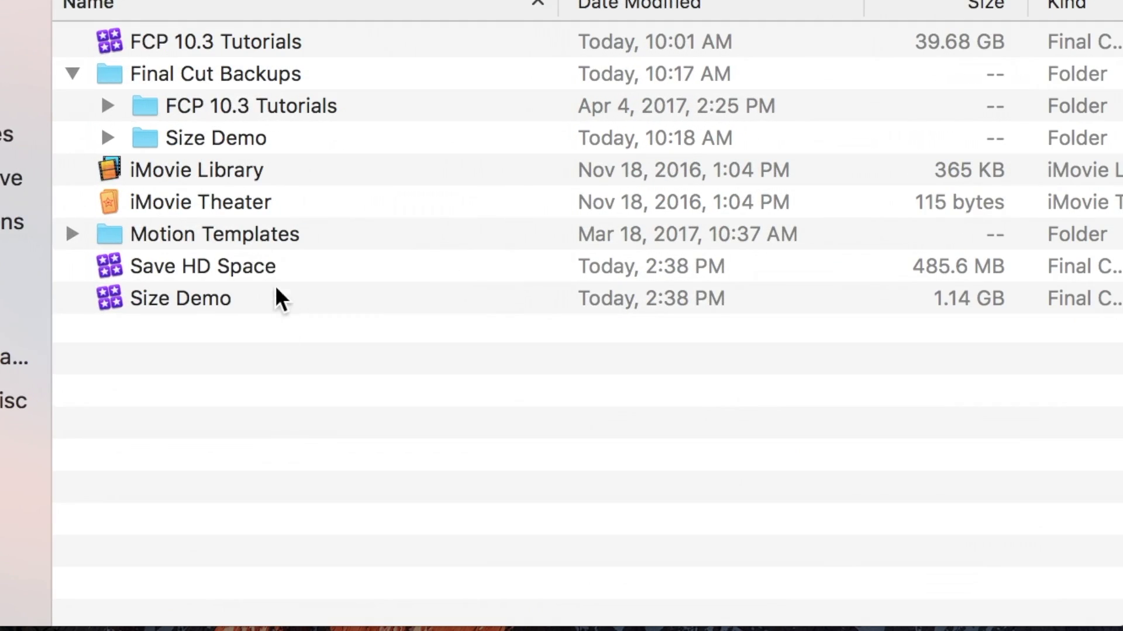
pyautogui.click(273, 272)
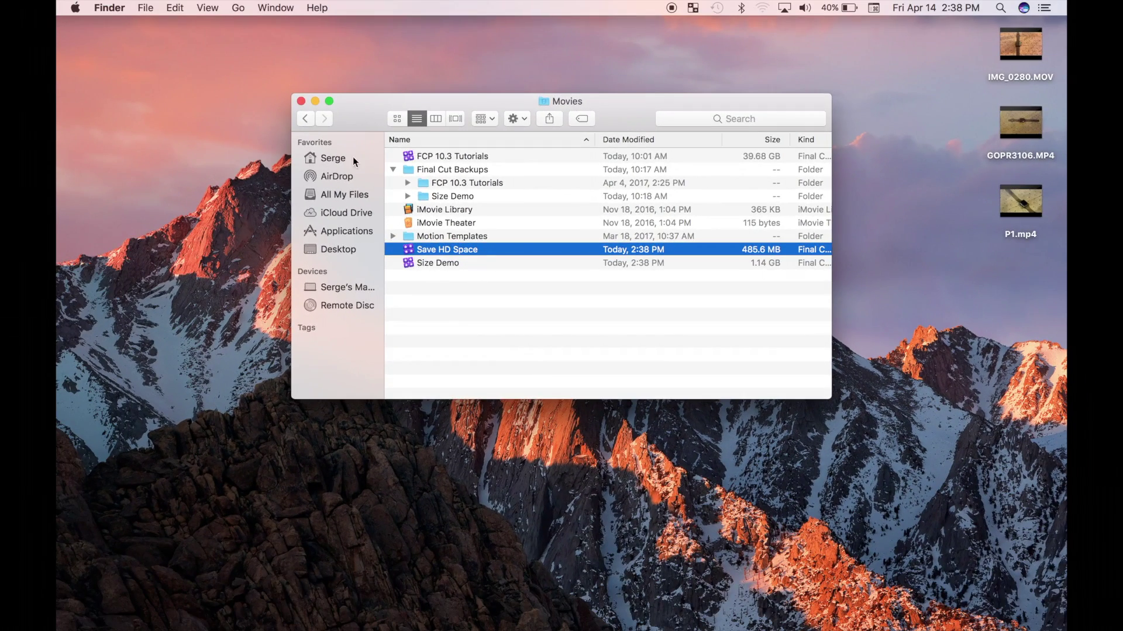
pyautogui.click(301, 101)
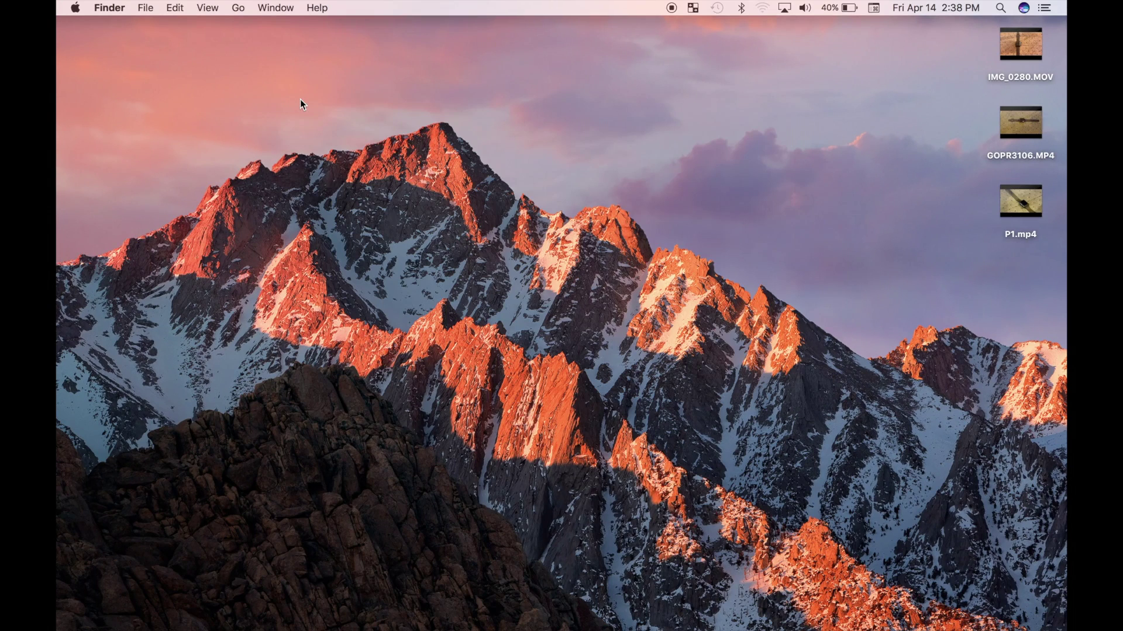